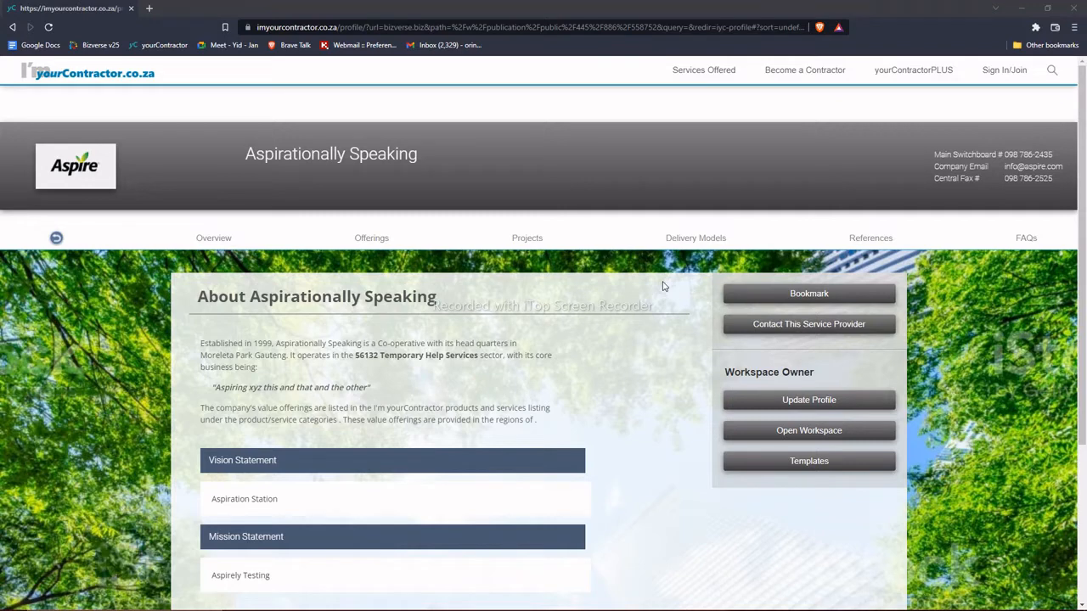
# Step: Open an inquiry to Aspirationally Speaking and enter the contact's e-mail address, full name and phone number
pyautogui.click(792, 327)
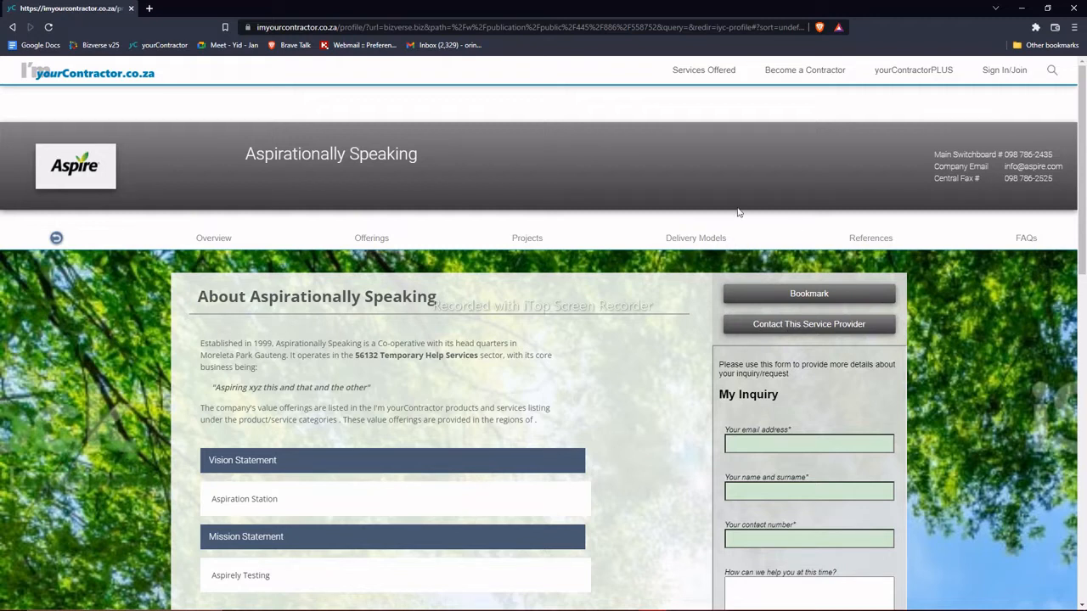
pyautogui.click(752, 445)
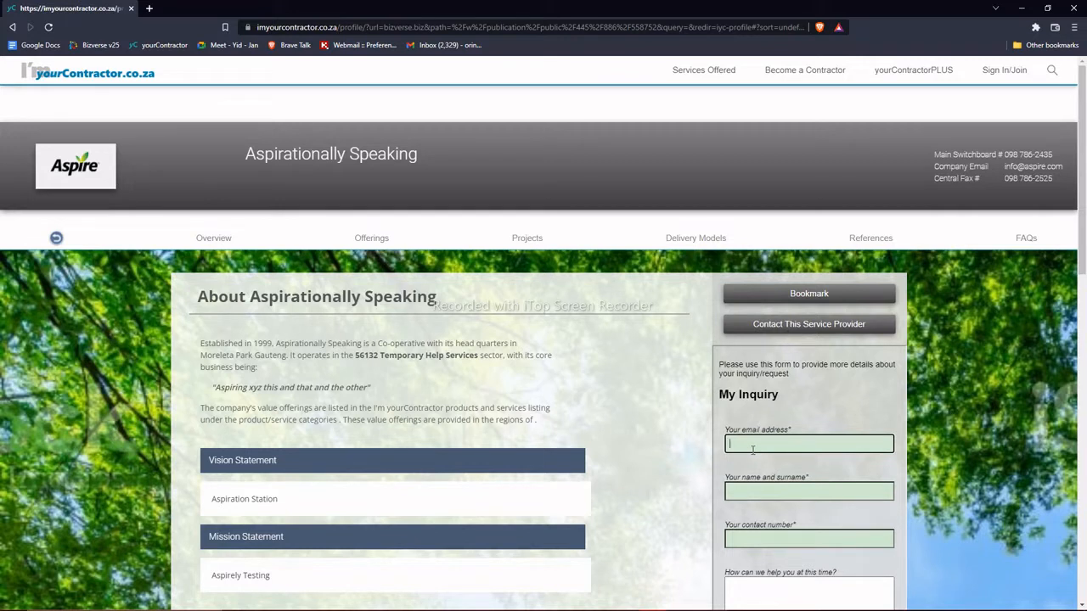
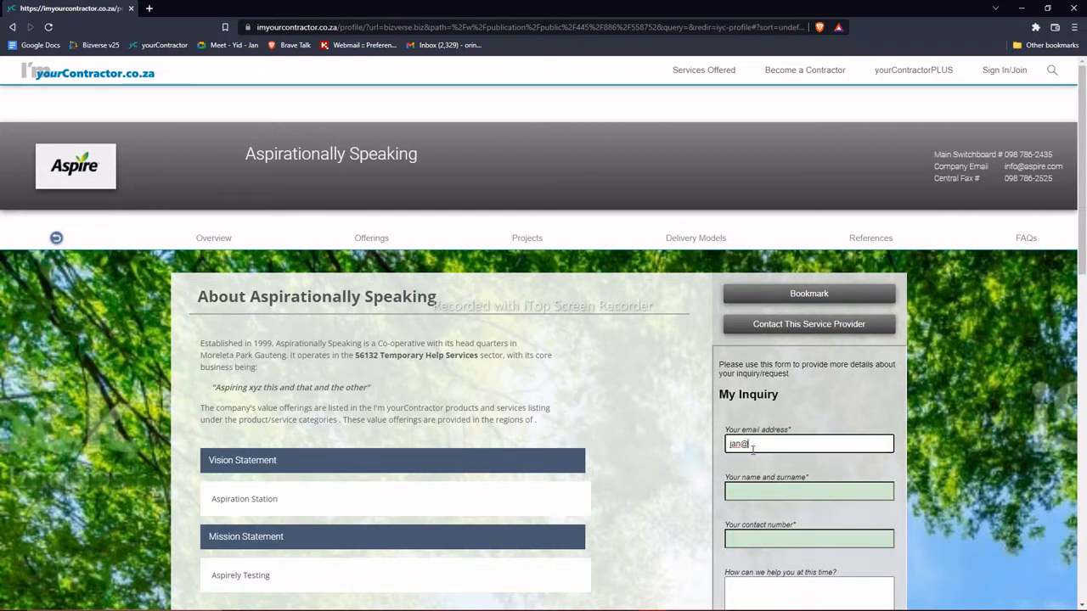
pyautogui.press('Tab')
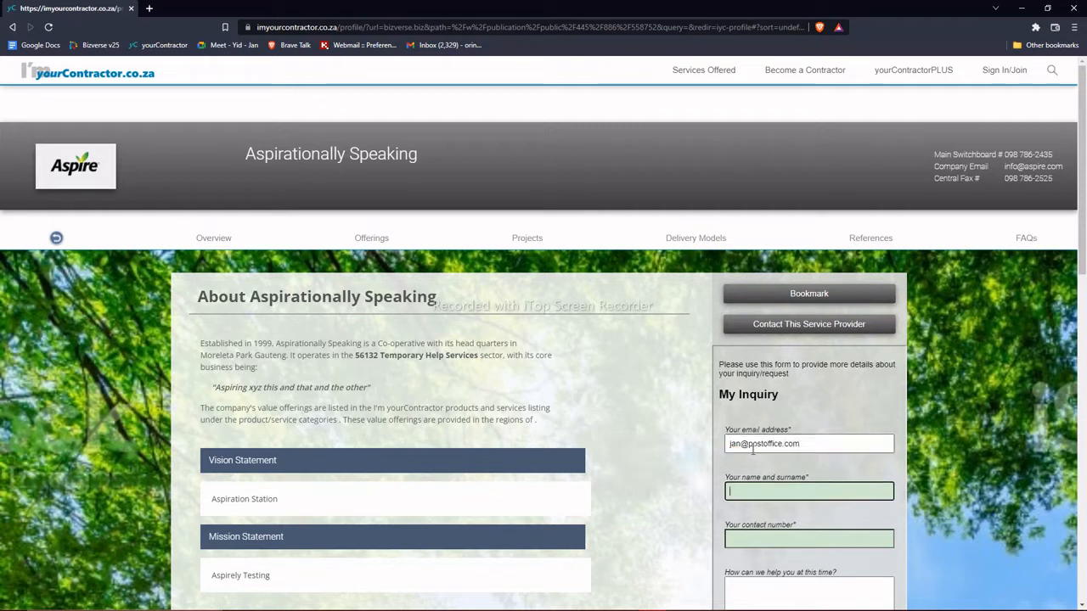
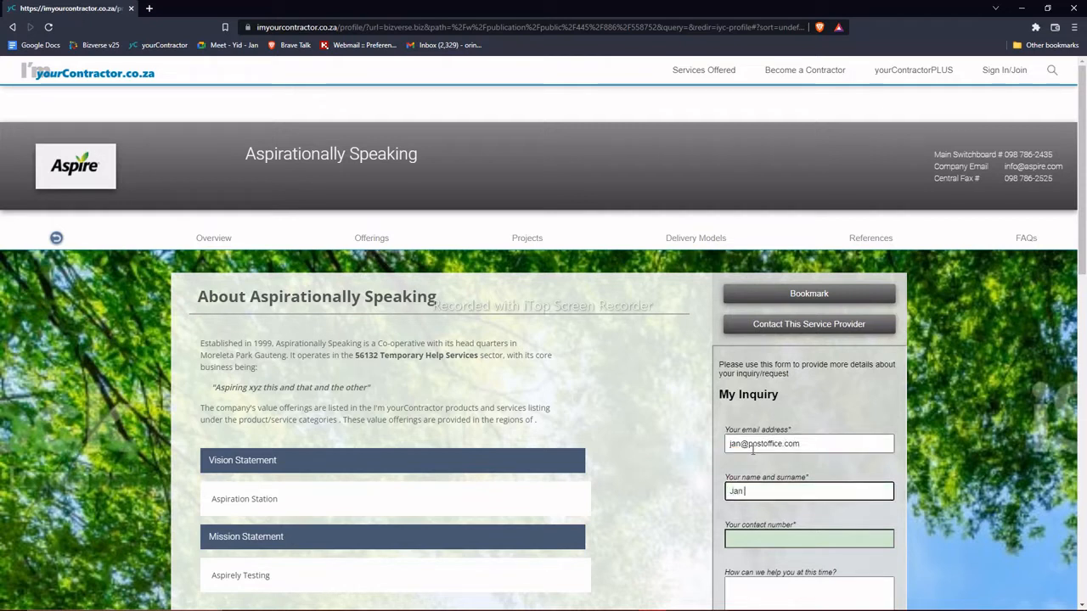
pyautogui.press('Tab')
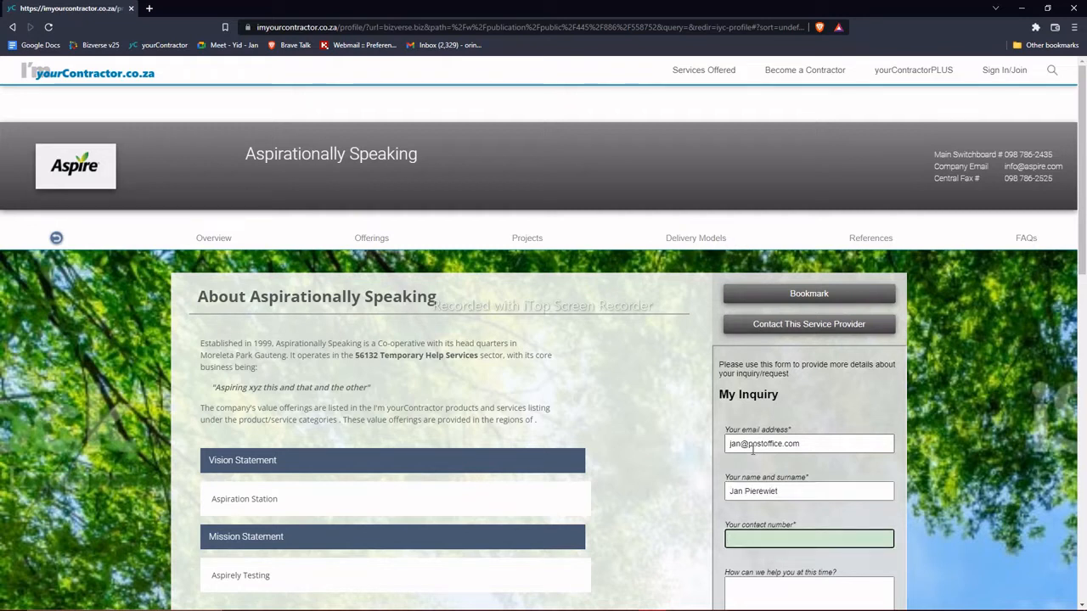
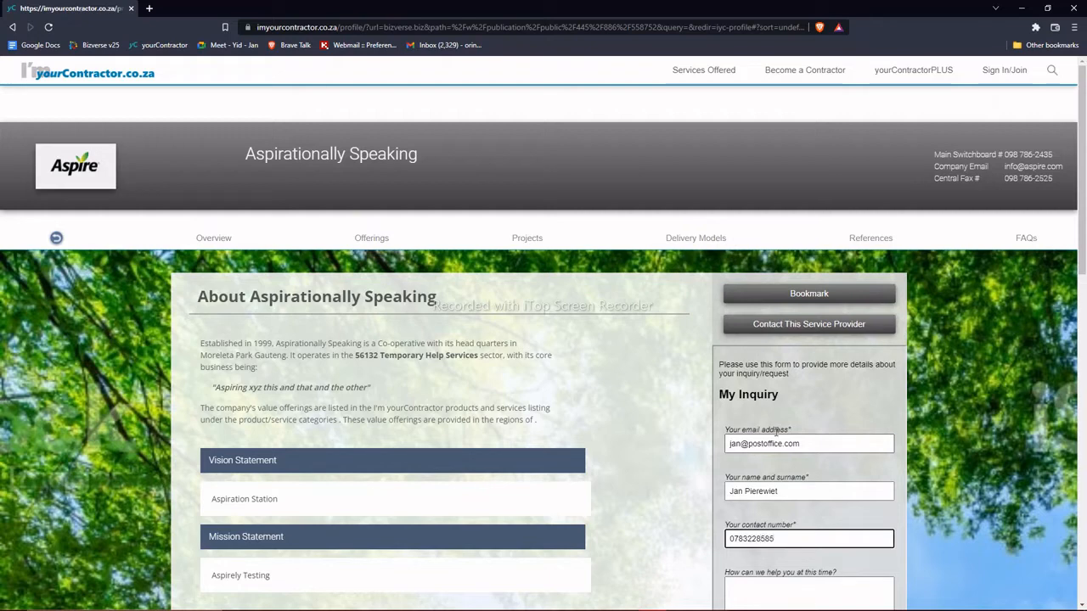
pyautogui.scroll(-3, 773, 424)
# Step: Write the request to replace the kitchen and bathroom ceilings and ask what it will cost
pyautogui.click(737, 307)
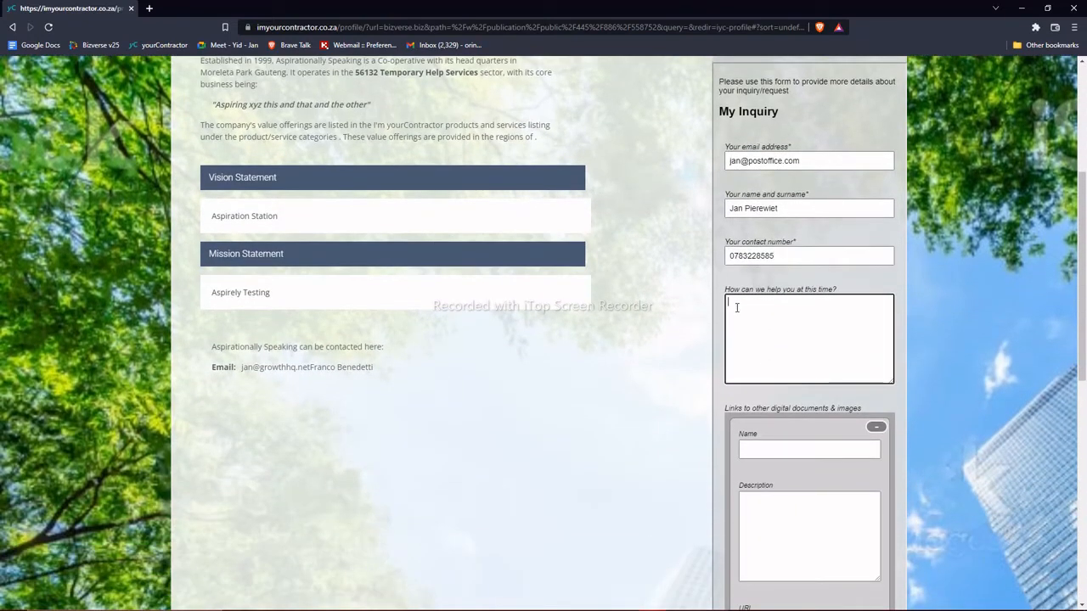
pyautogui.write('I need to get my kitchen and bathroom ce')
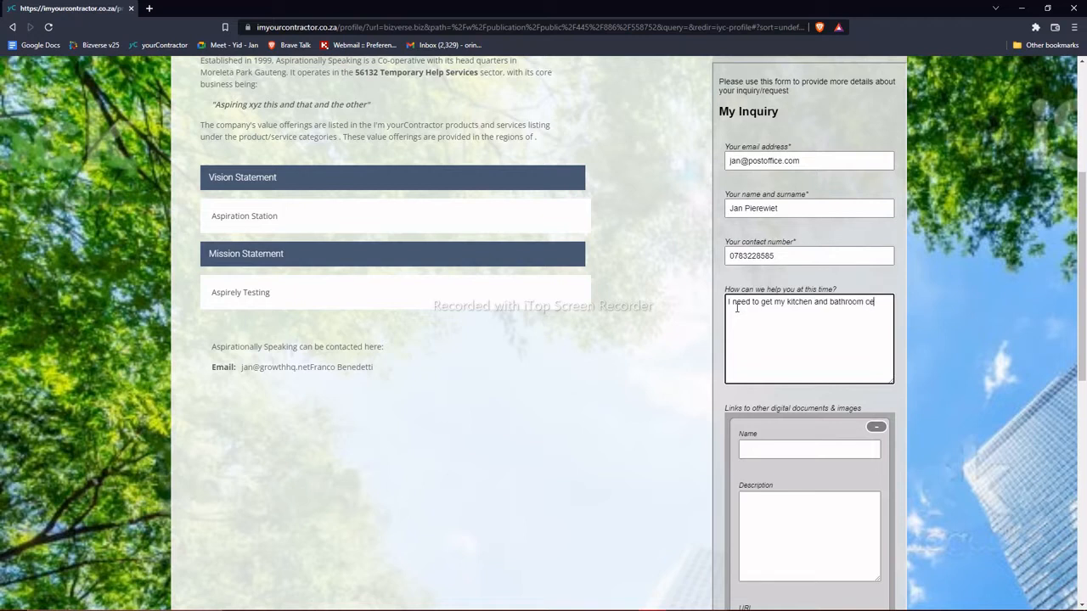
pyautogui.write('iling replaced. How much will it cost me')
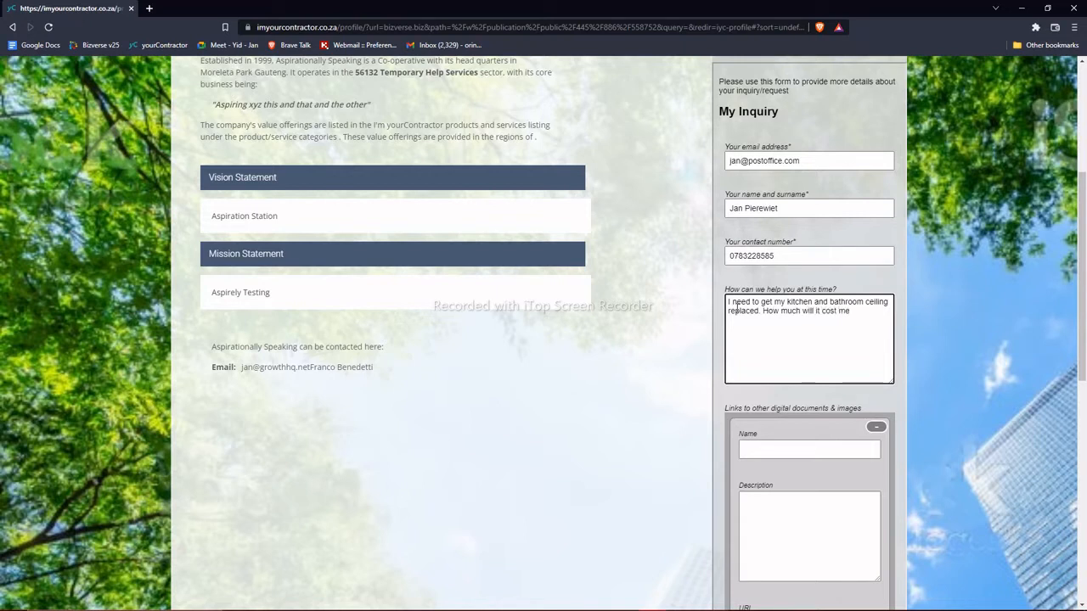
pyautogui.write(' to replace both?')
pyautogui.scroll(-6, 776, 473)
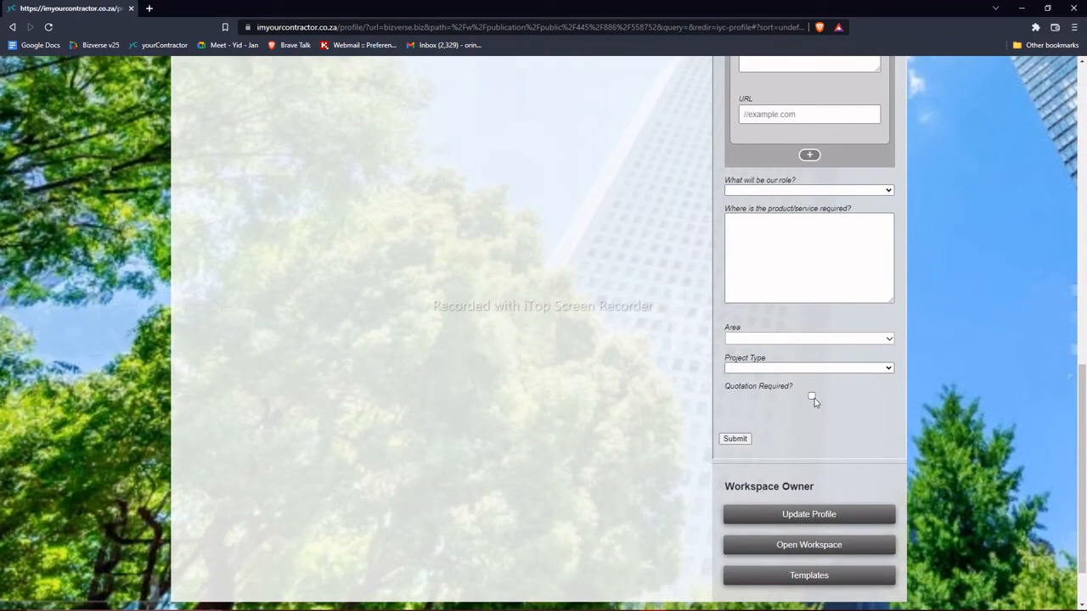
# Step: Tick Quotation Required, submit the inquiry, and go to the provider's Bizverse workspace
pyautogui.click(812, 395)
pyautogui.click(726, 443)
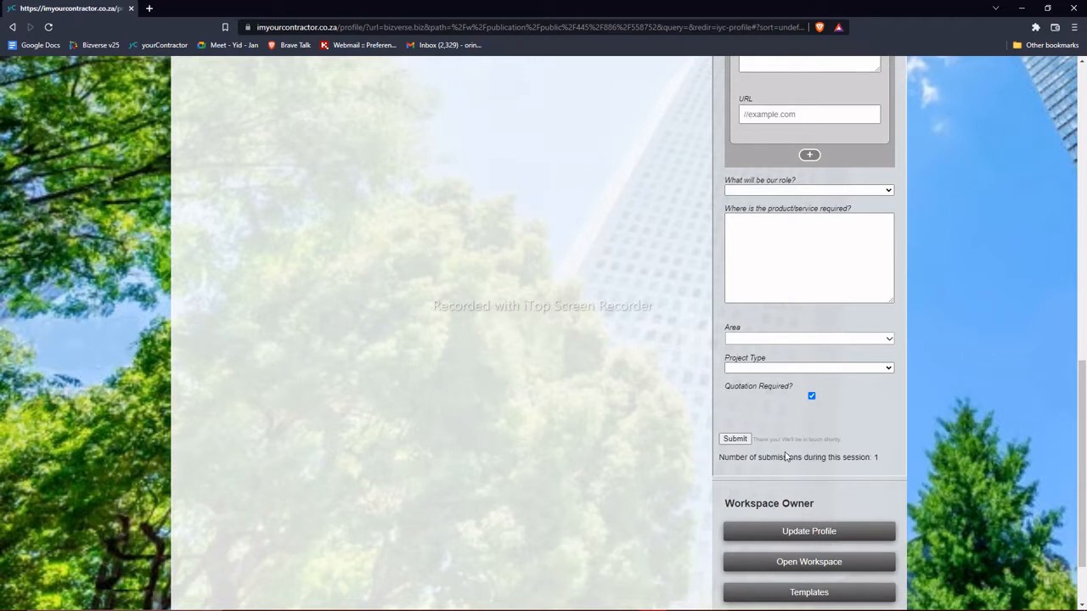
pyautogui.click(786, 561)
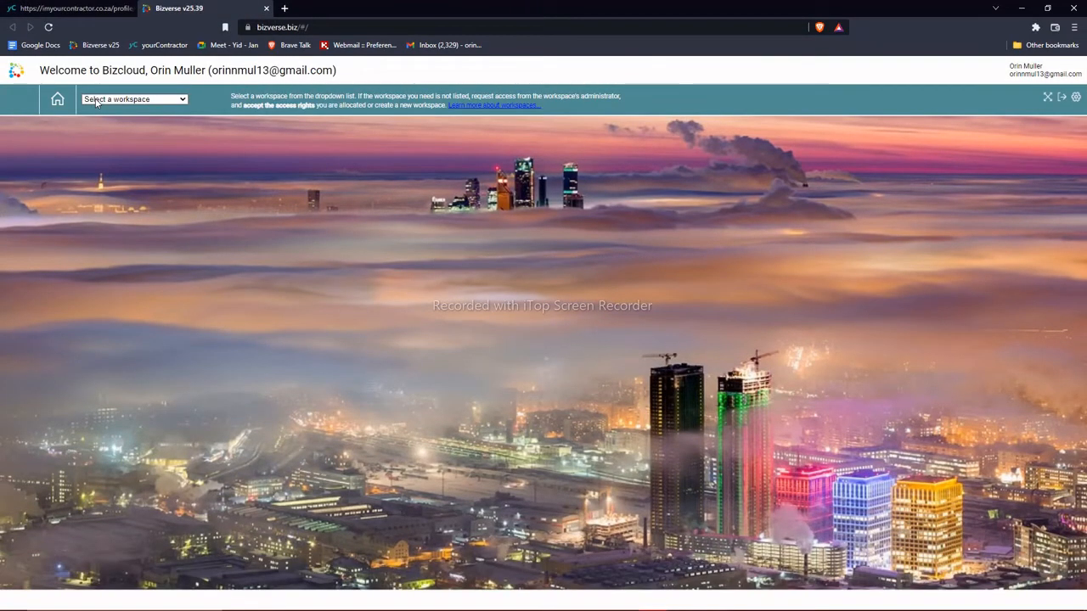
# Step: Switch to the Aspire workspace and show Sales CRM's Inquiries > Requests Received list
pyautogui.click(96, 101)
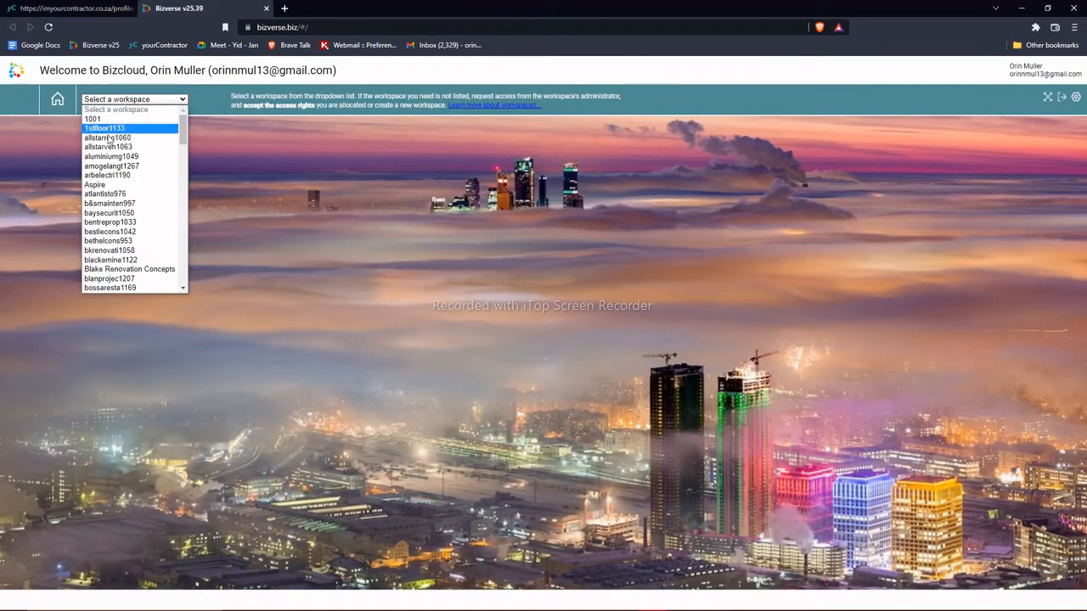
pyautogui.click(104, 183)
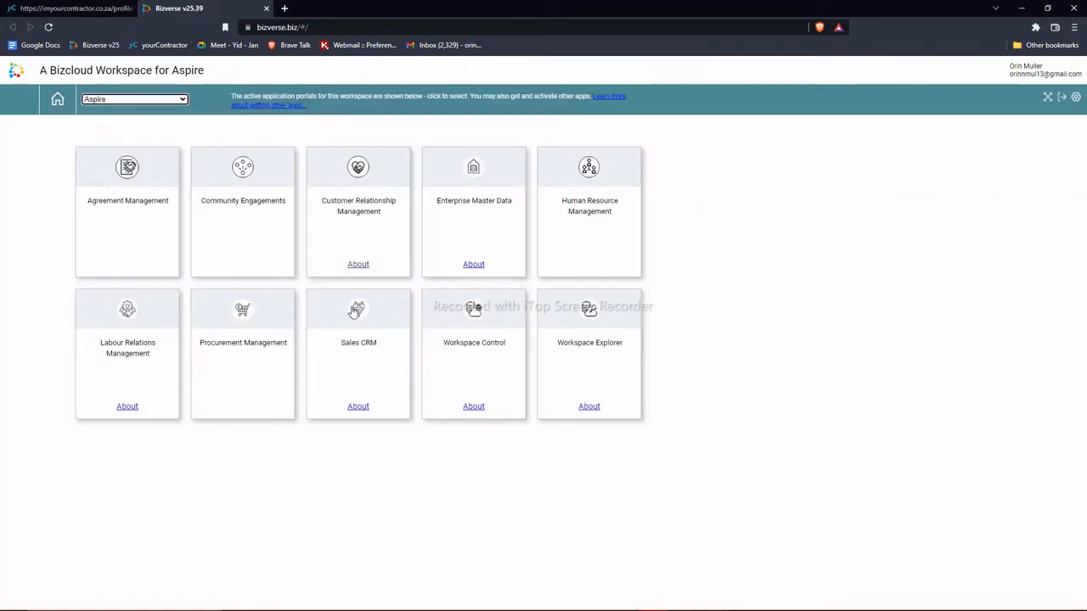
pyautogui.click(354, 311)
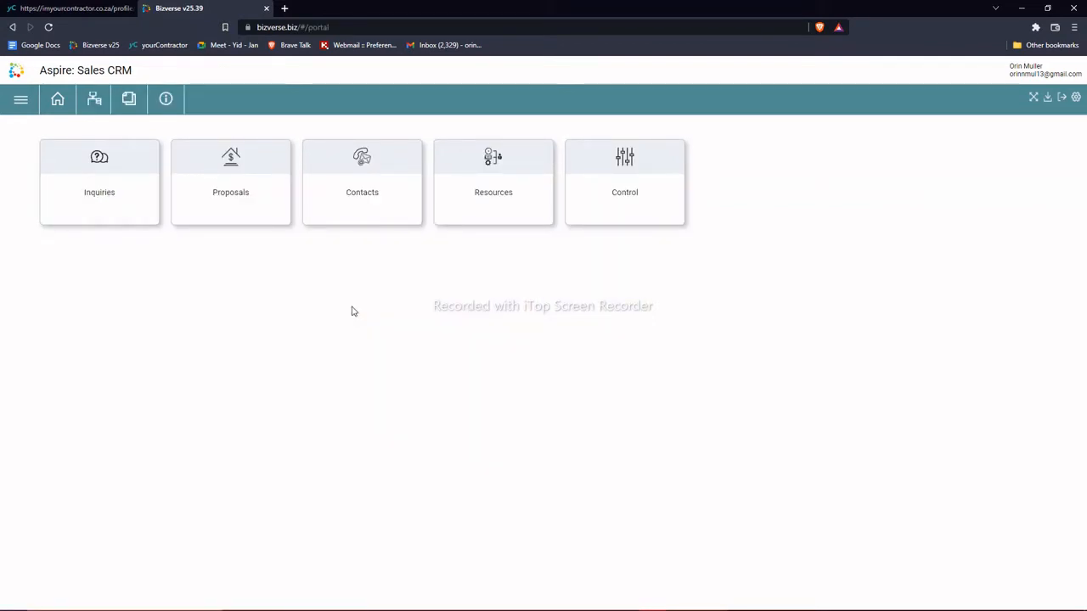
pyautogui.click(117, 163)
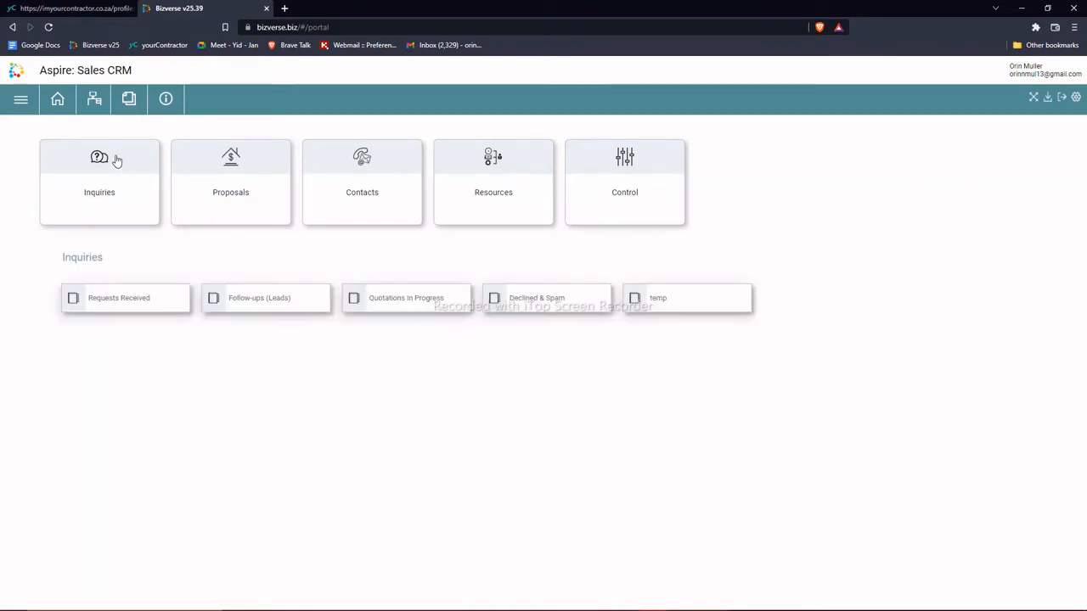
pyautogui.click(102, 298)
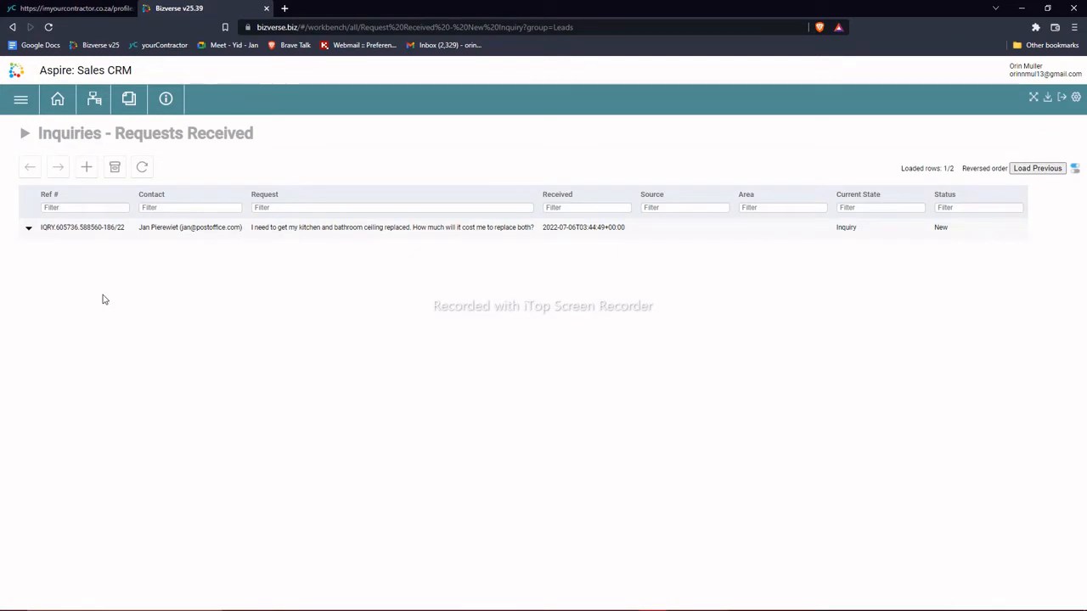
pyautogui.click(25, 235)
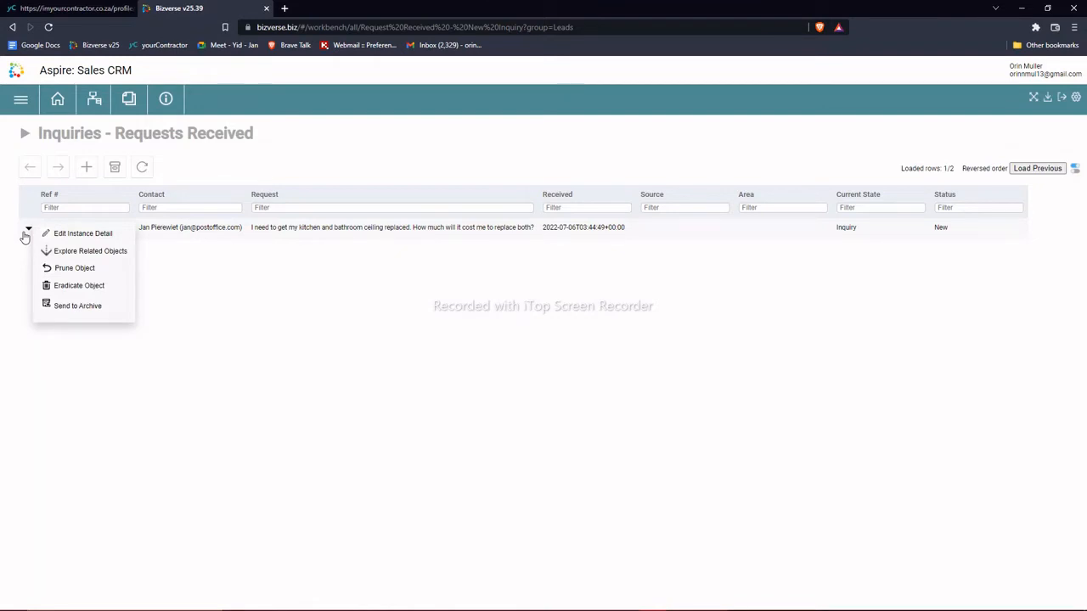
pyautogui.click(115, 235)
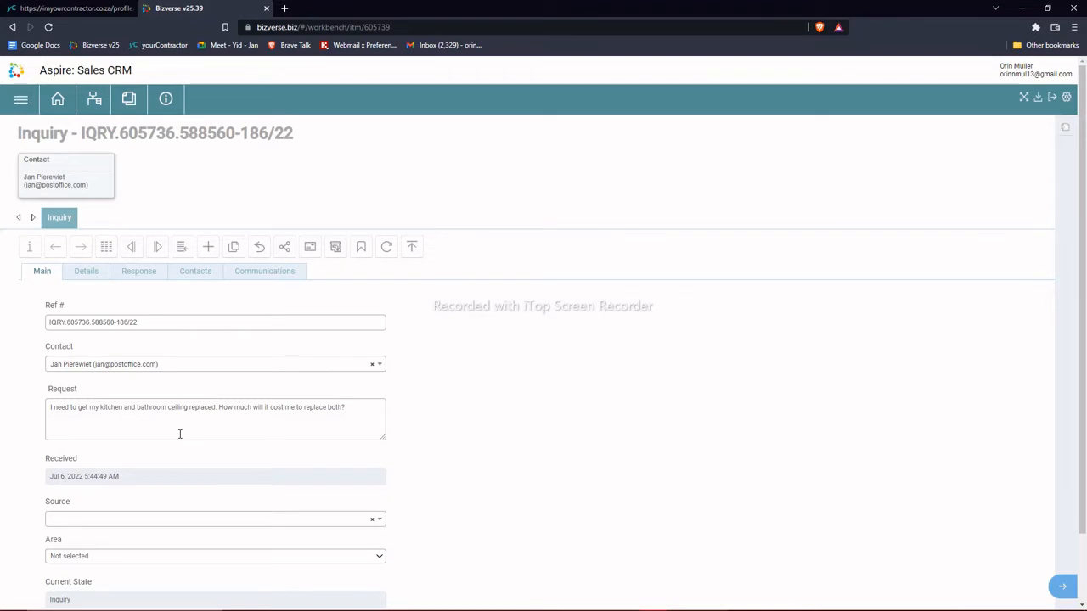
pyautogui.click(87, 272)
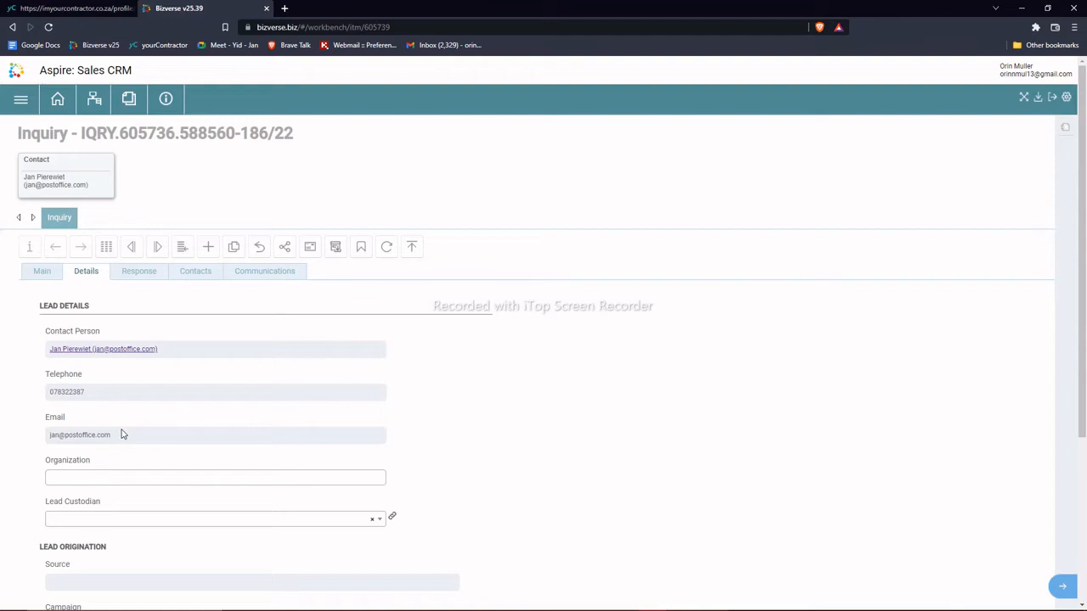
pyautogui.click(129, 273)
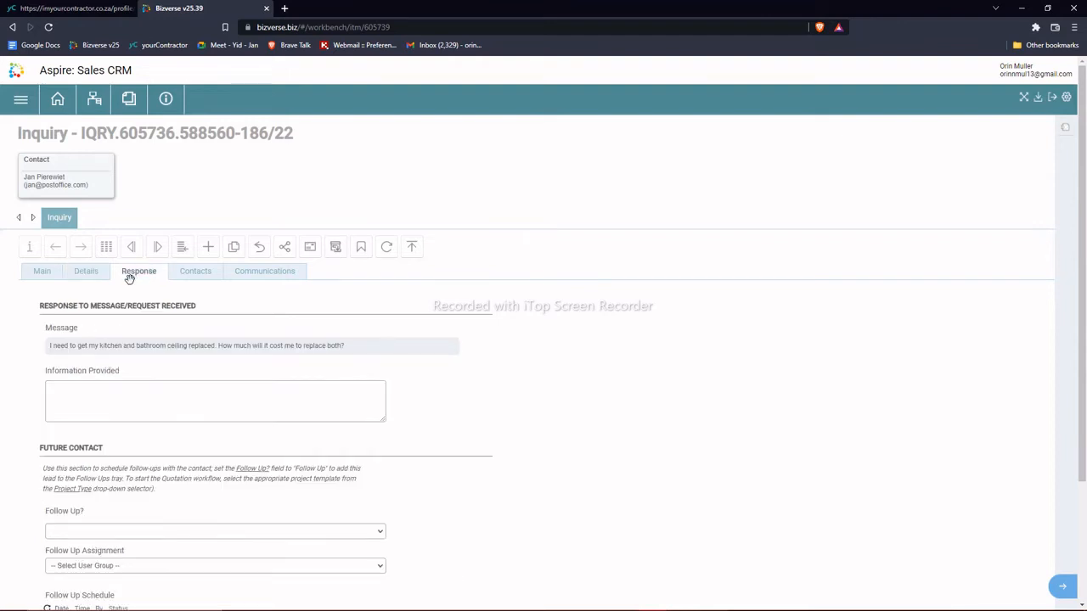
# Step: Reply 'Thank you for your inquiry. We will get back to you shortly.' to the inquiry
pyautogui.click(92, 396)
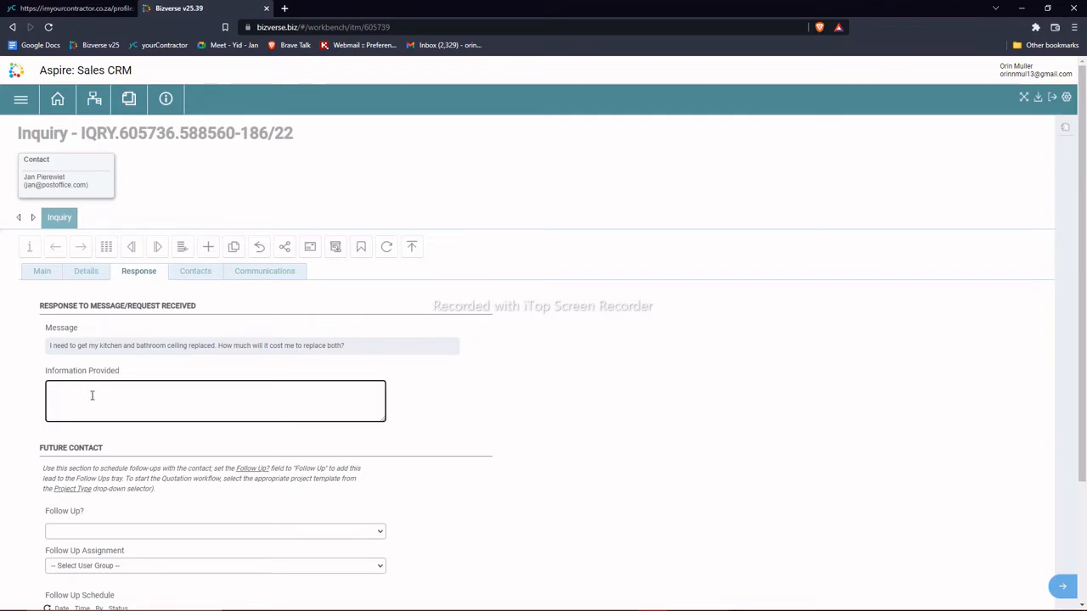
pyautogui.write('Thank you for your mquiry. We will g')
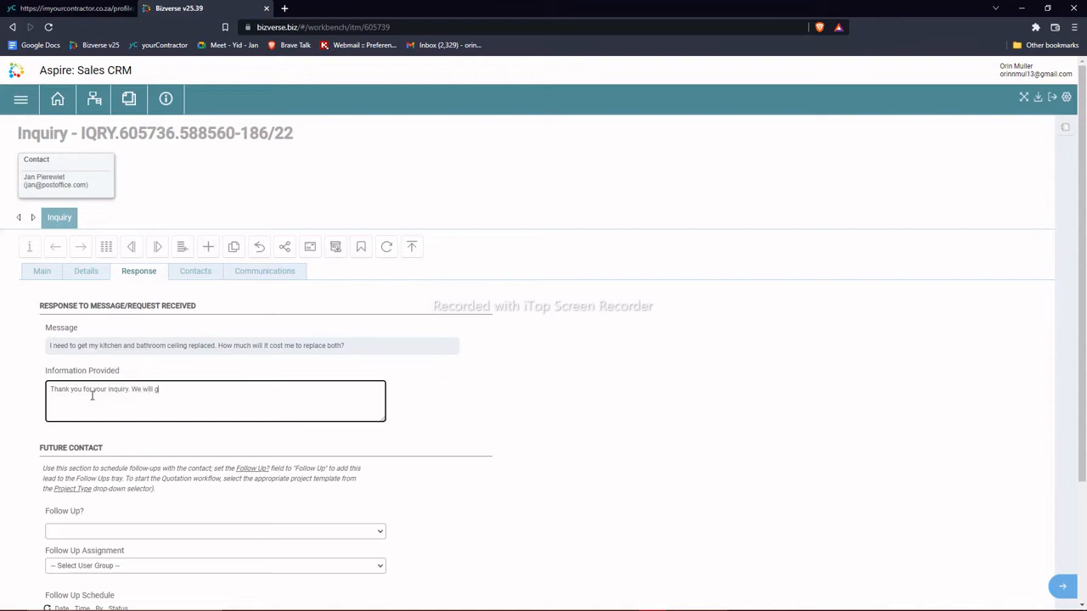
pyautogui.write('et back to you')
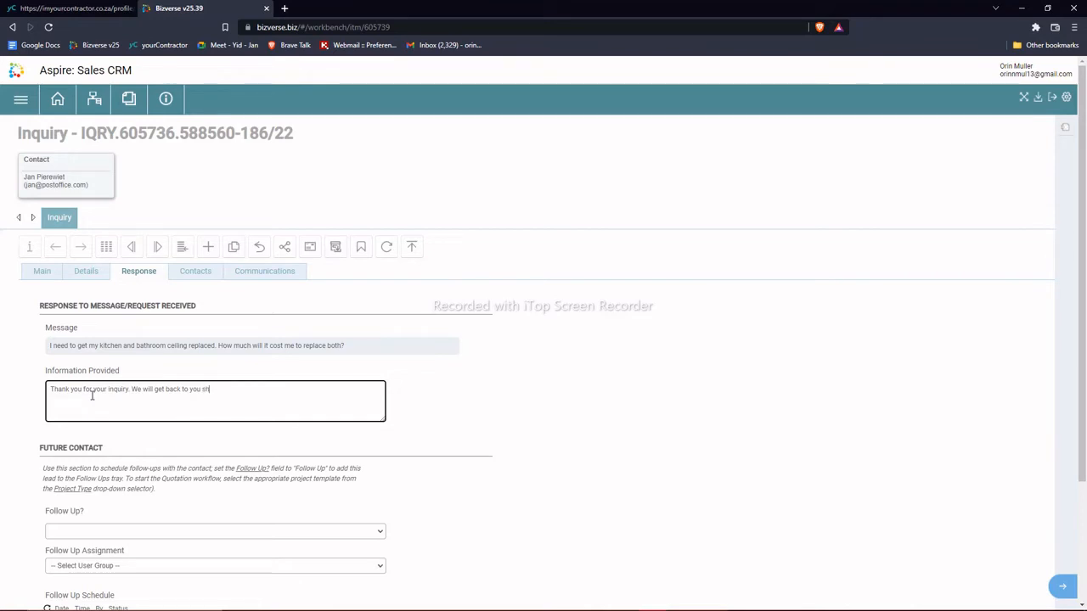
pyautogui.write(' shortly.')
pyautogui.scroll(-2, 92, 395)
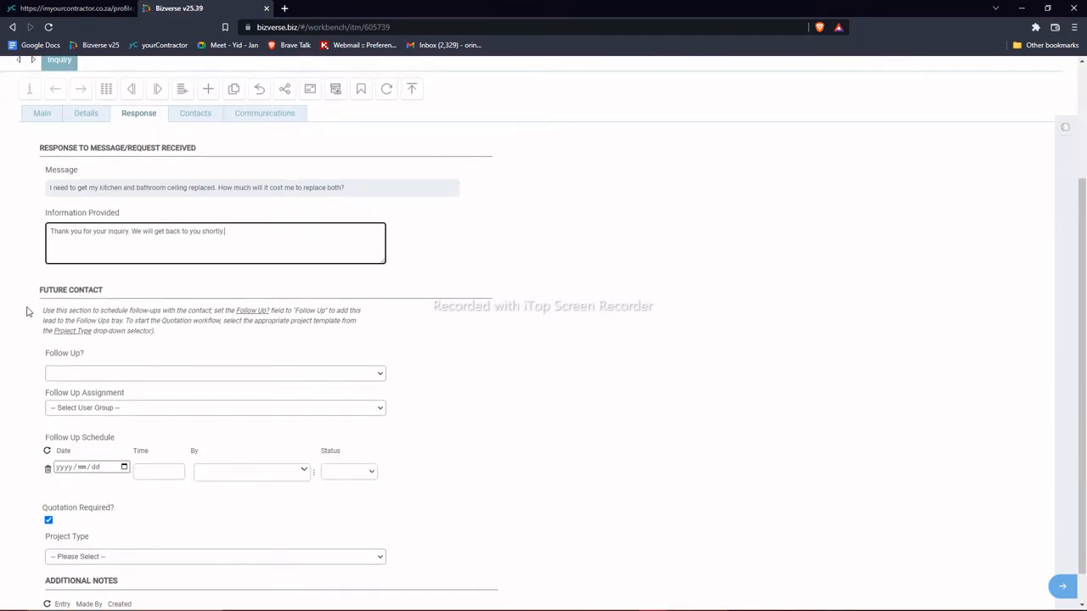
# Step: Choose a follow-up user group and set the project type to Subcontracting
pyautogui.click(136, 411)
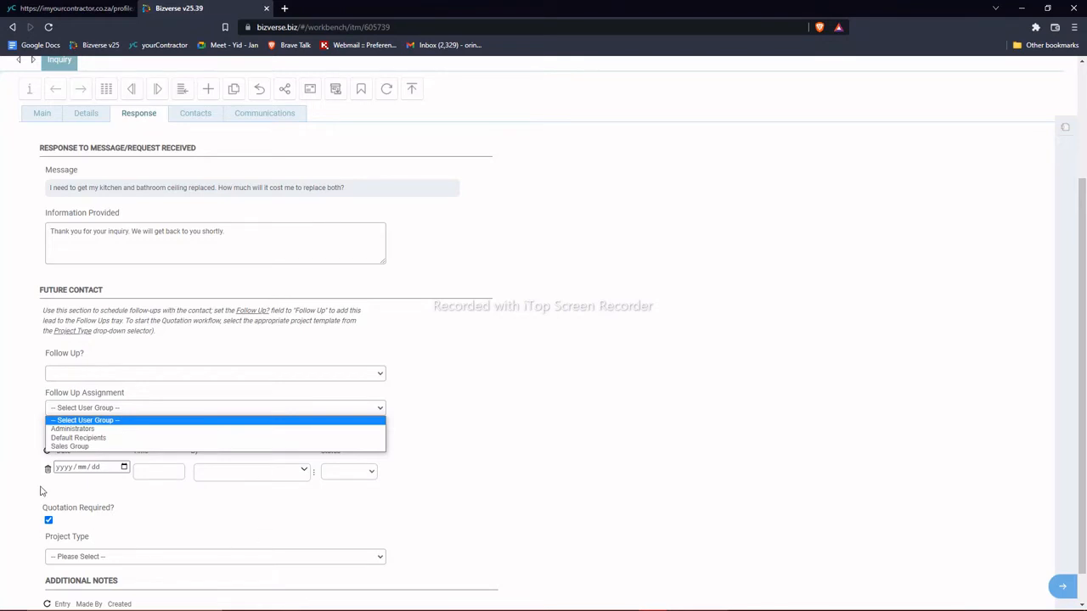
pyautogui.scroll(-1, 65, 481)
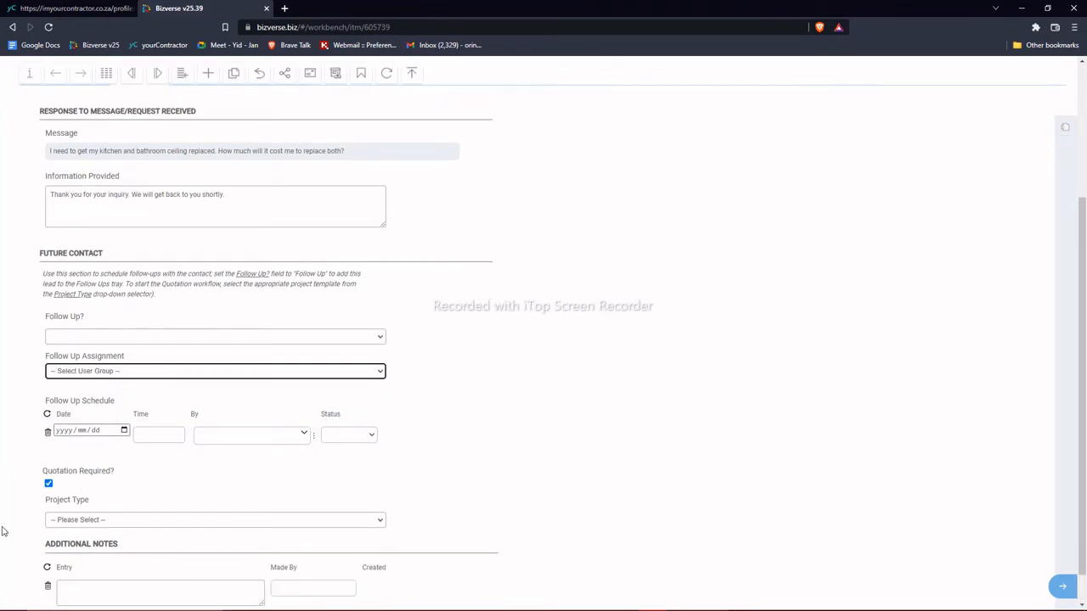
pyautogui.click(120, 520)
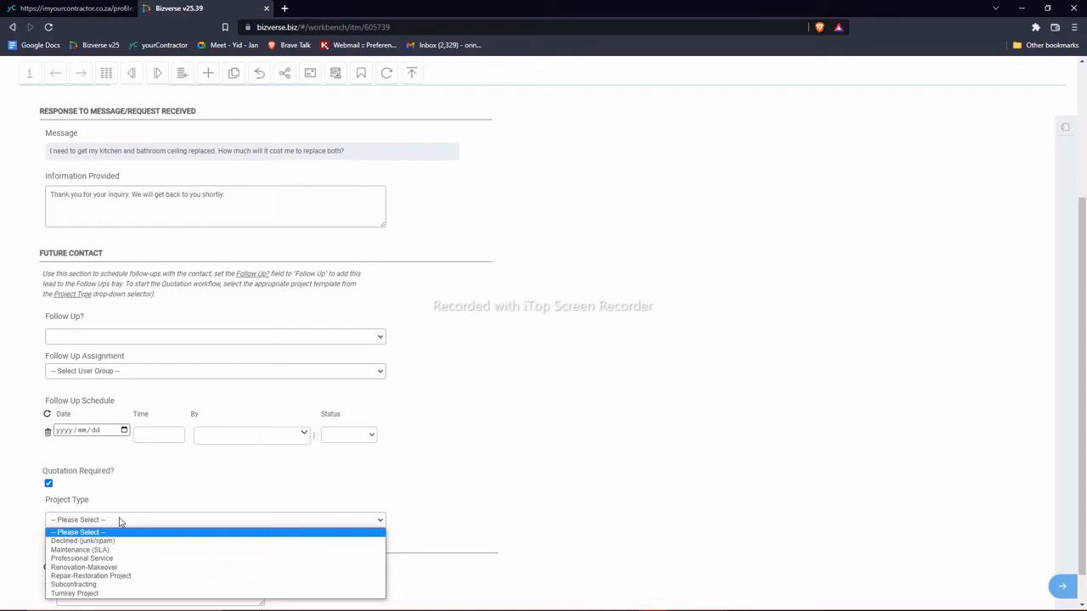
pyautogui.click(99, 586)
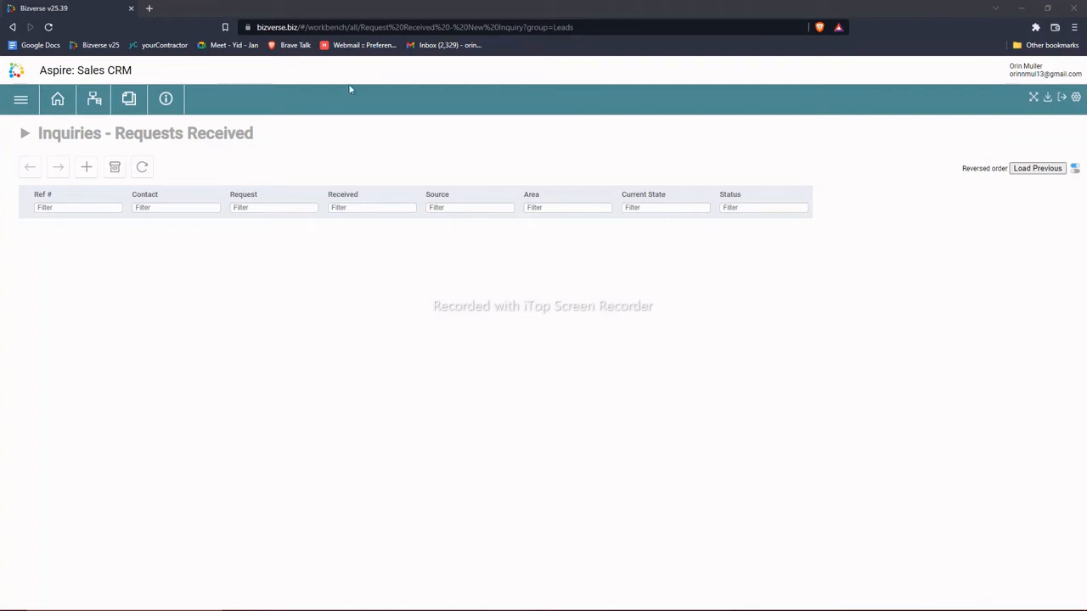
# Step: Go to Inquiries > Quotations In Progress and open the geyser-damaged ceiling Subcontracting Project for editing
pyautogui.click(21, 100)
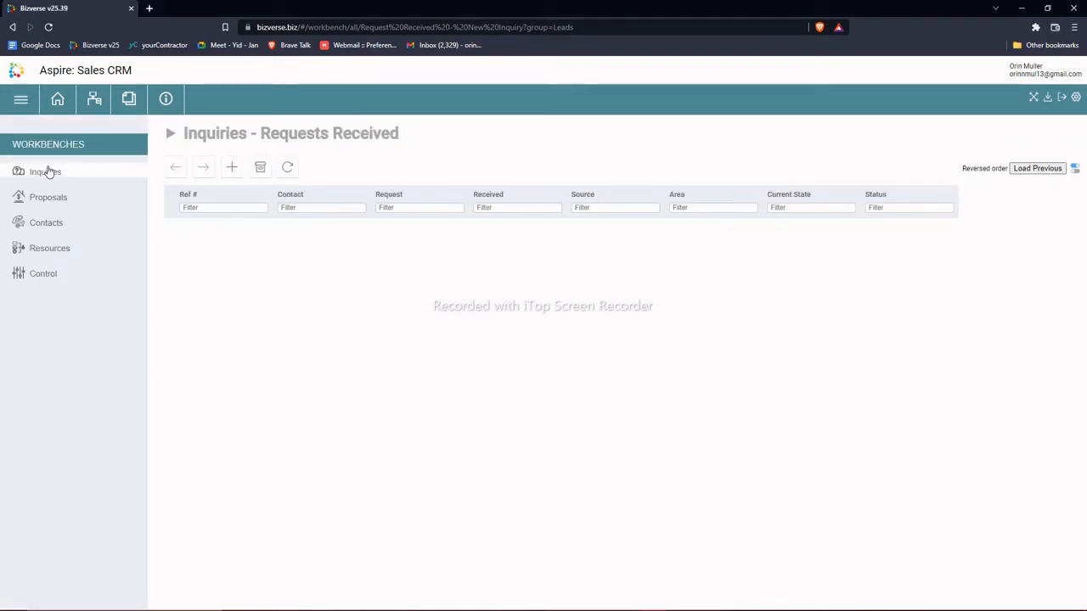
pyautogui.click(44, 172)
pyautogui.click(73, 226)
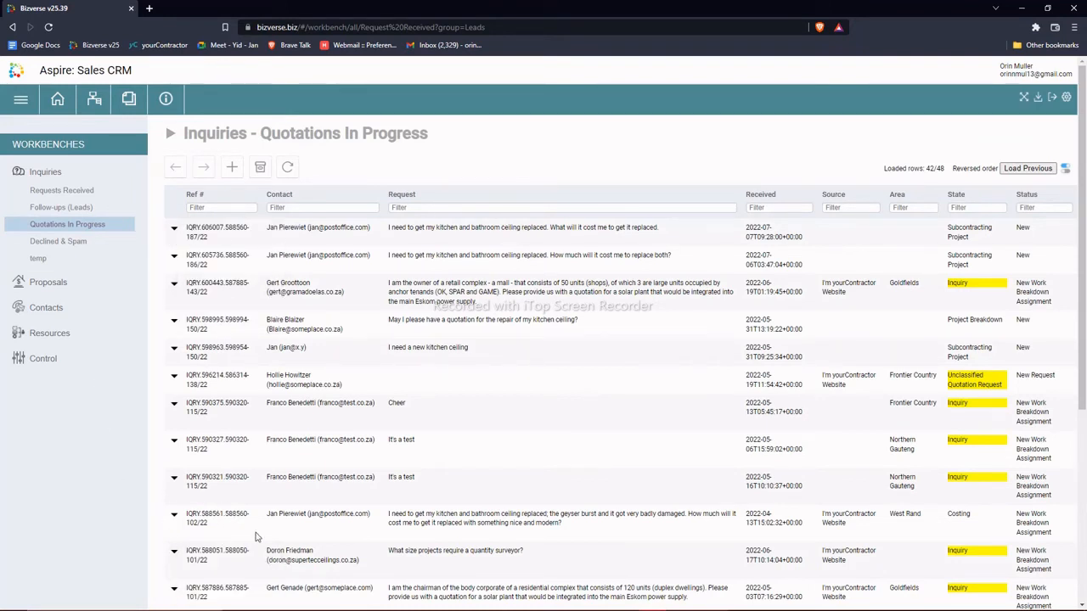
pyautogui.moveTo(174, 515)
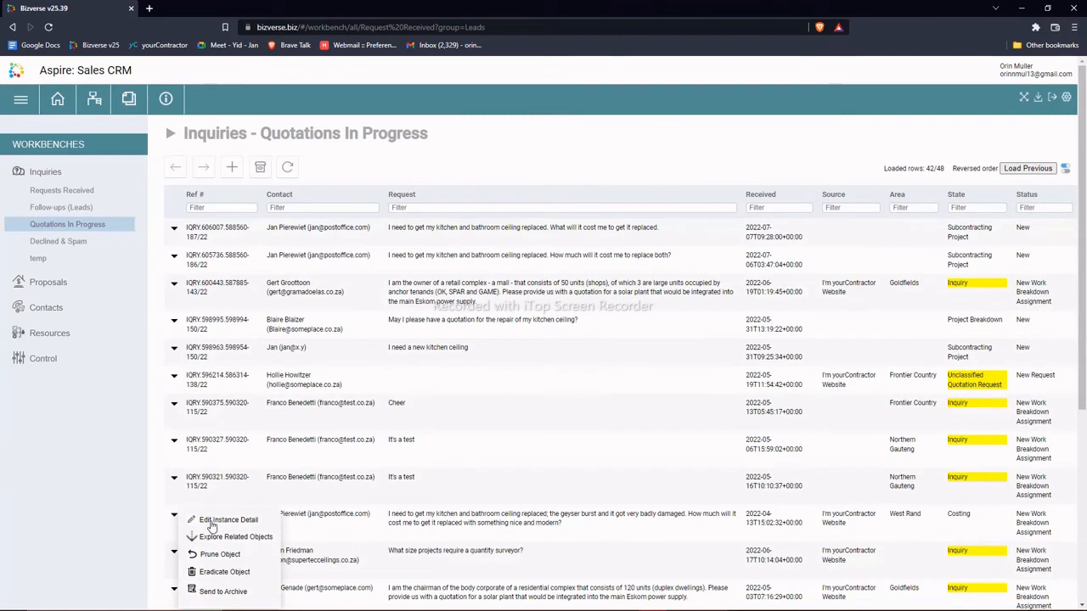
pyautogui.click(212, 521)
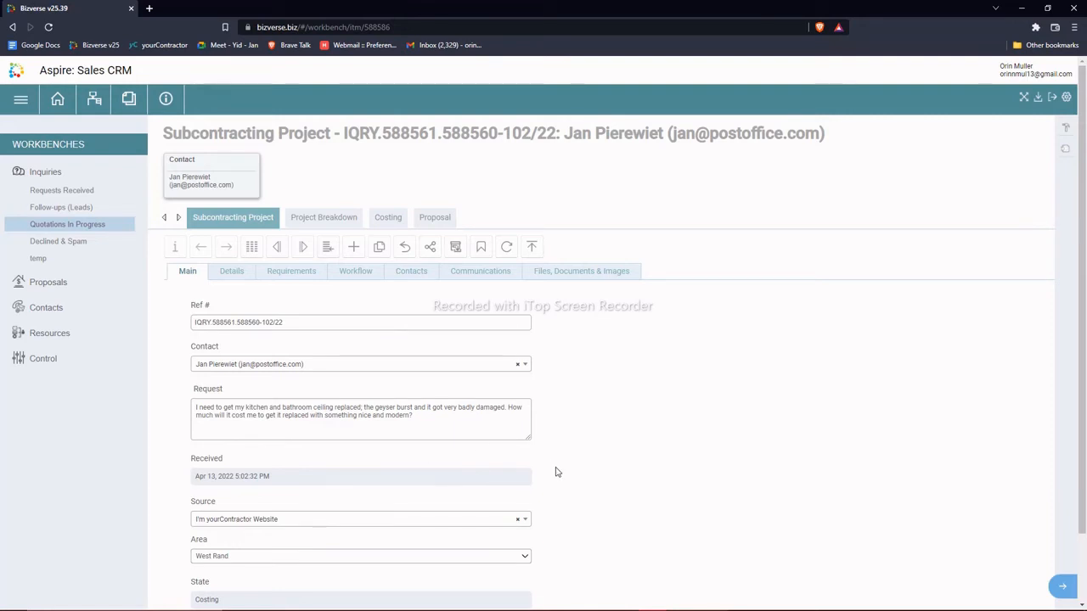
# Step: Review the project's Details and Requirements, then show the Project Breakdown's Work Breakdown tasks
pyautogui.click(236, 280)
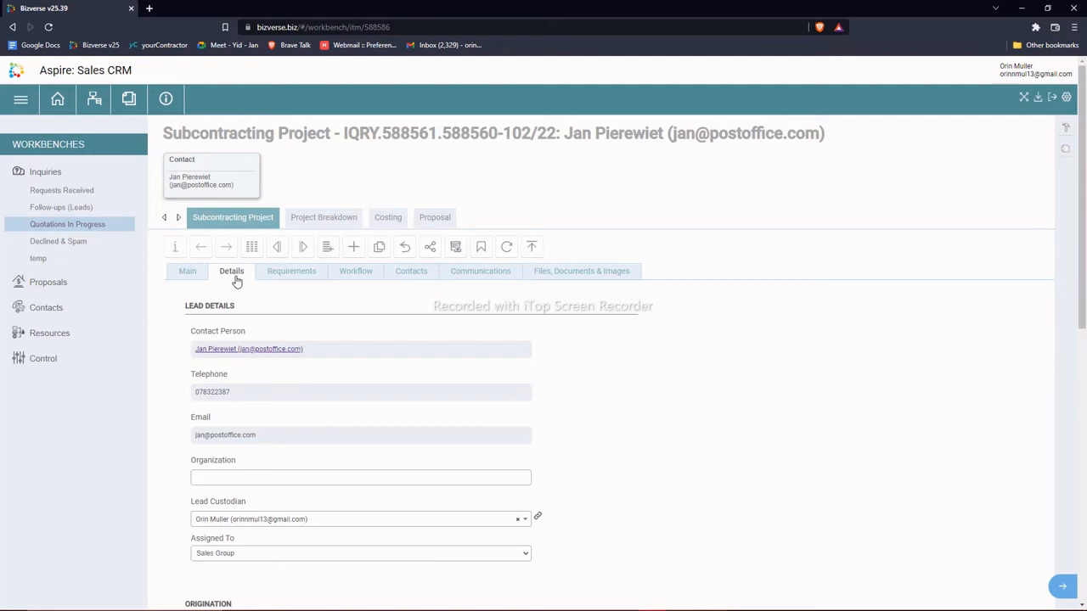
pyautogui.click(295, 274)
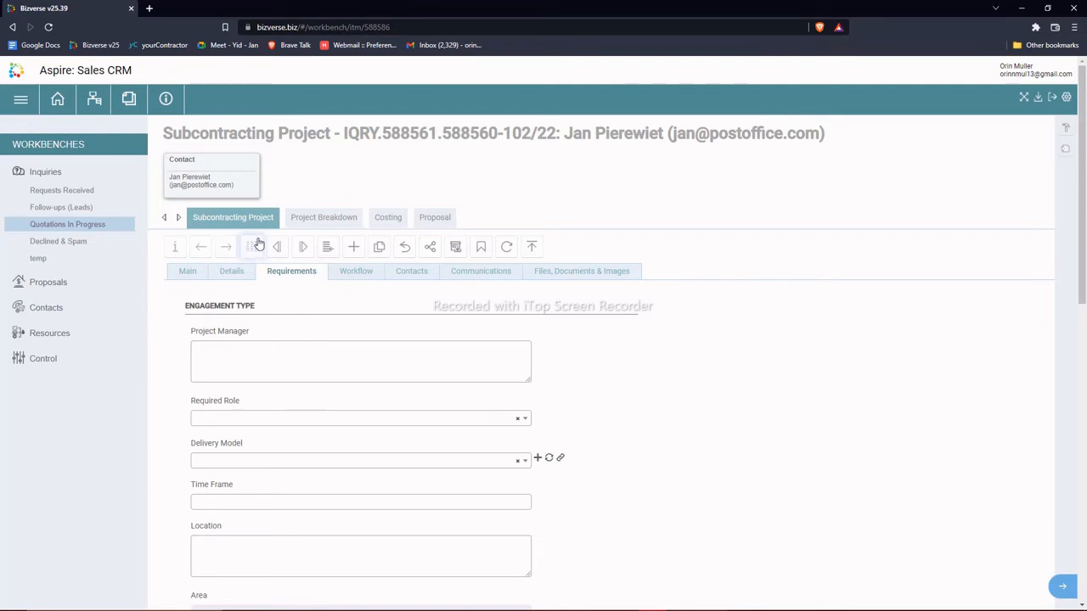
pyautogui.click(300, 220)
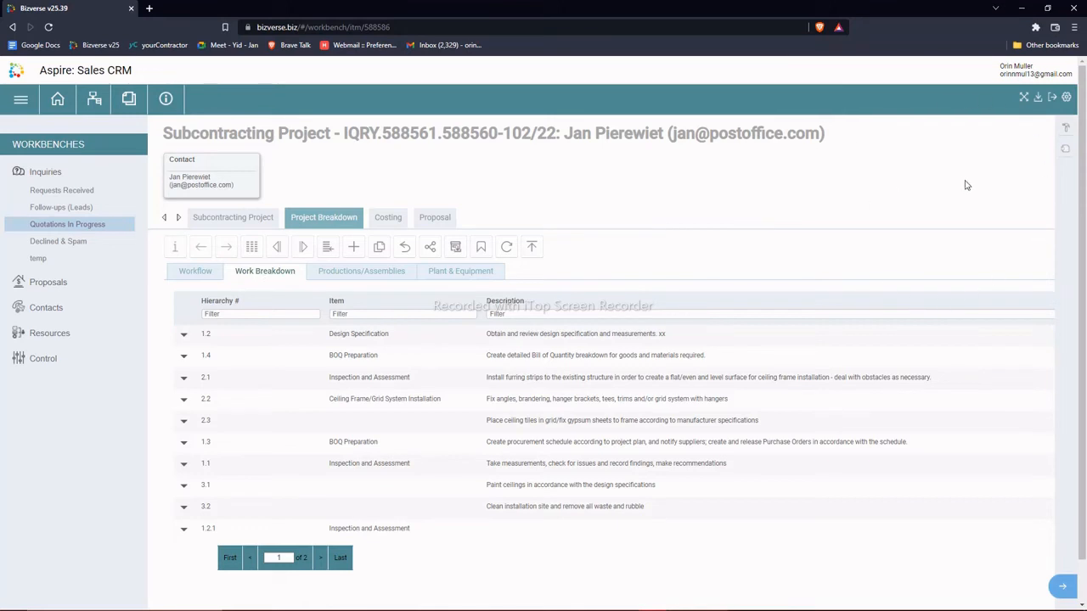
pyautogui.click(1062, 148)
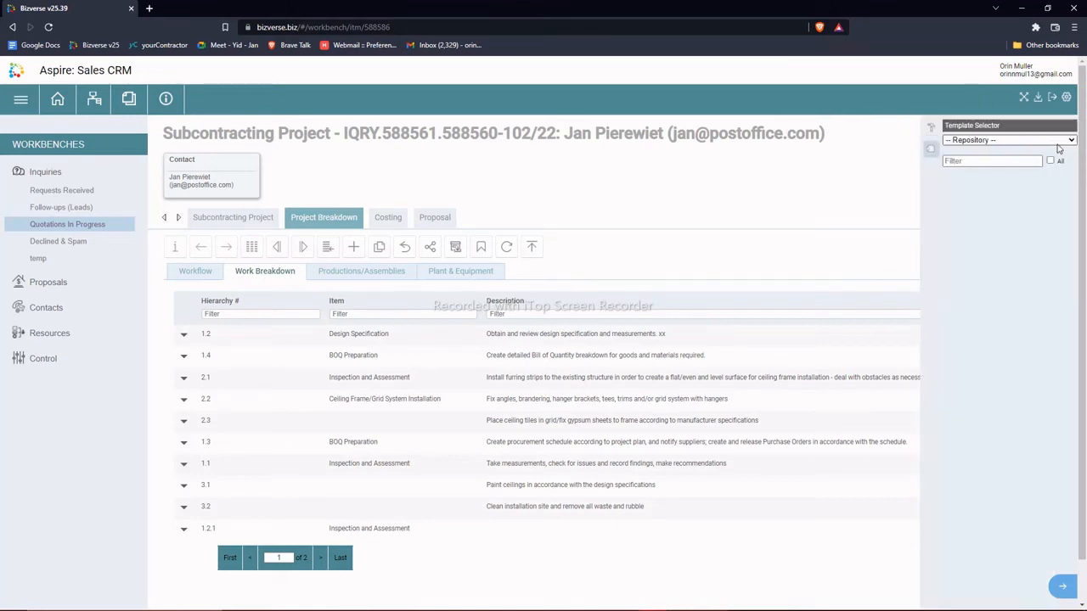
pyautogui.click(982, 142)
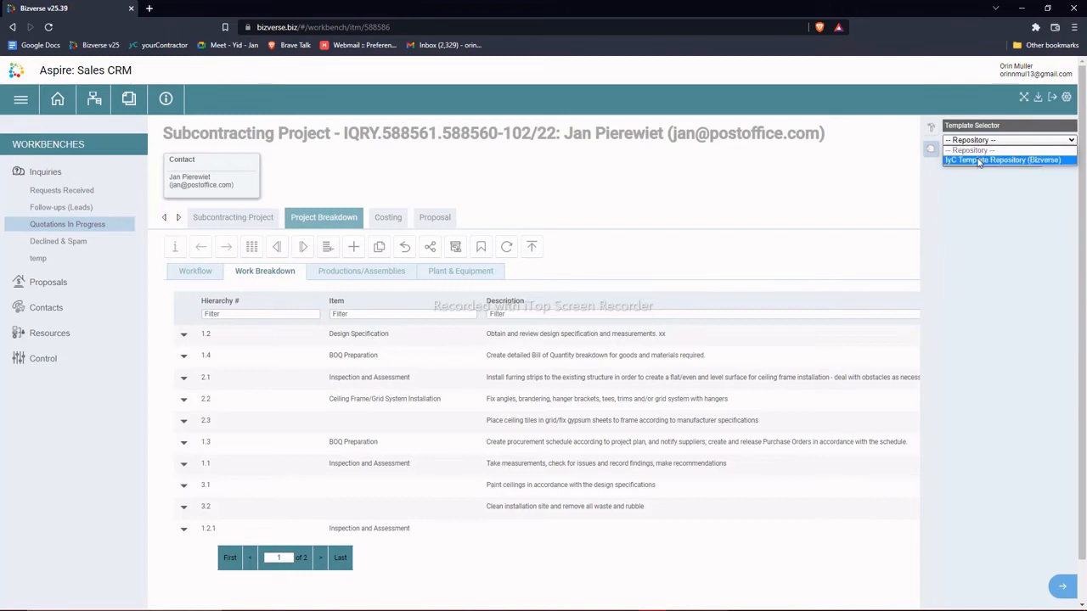
pyautogui.click(977, 156)
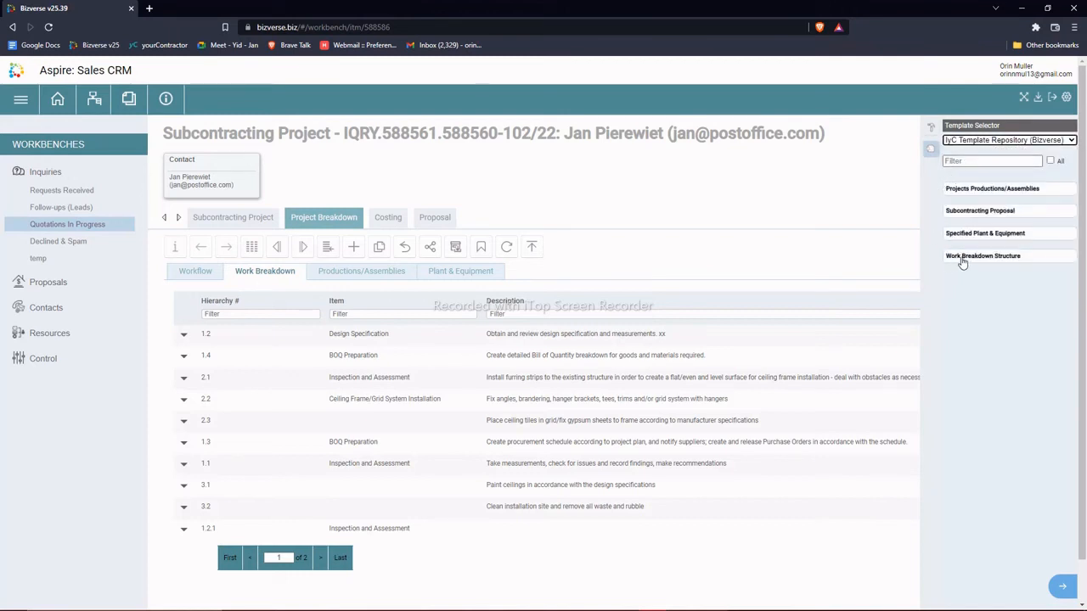
pyautogui.click(963, 260)
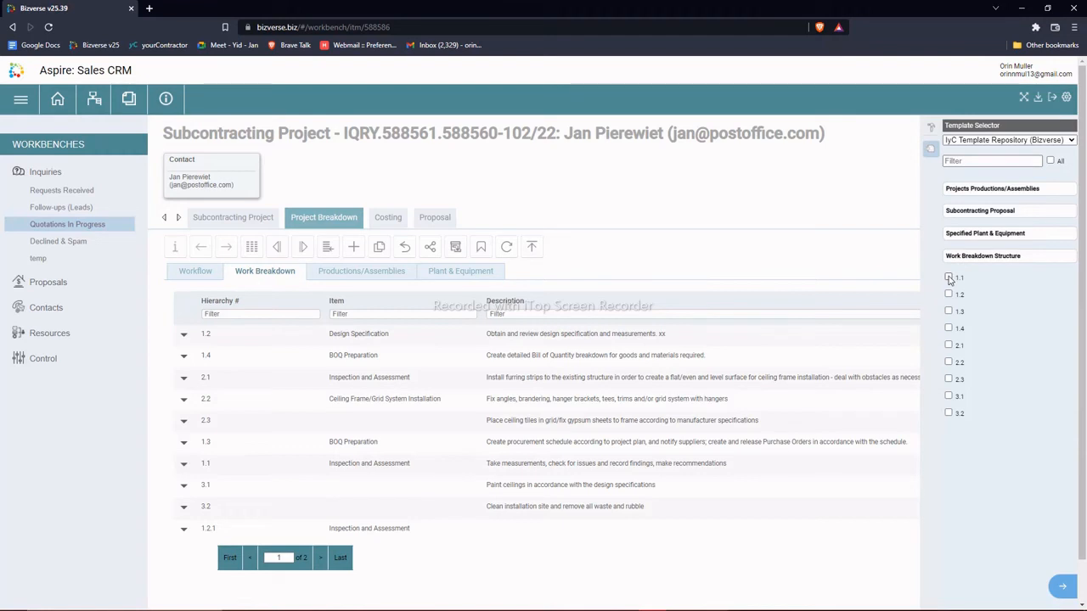
pyautogui.click(1050, 161)
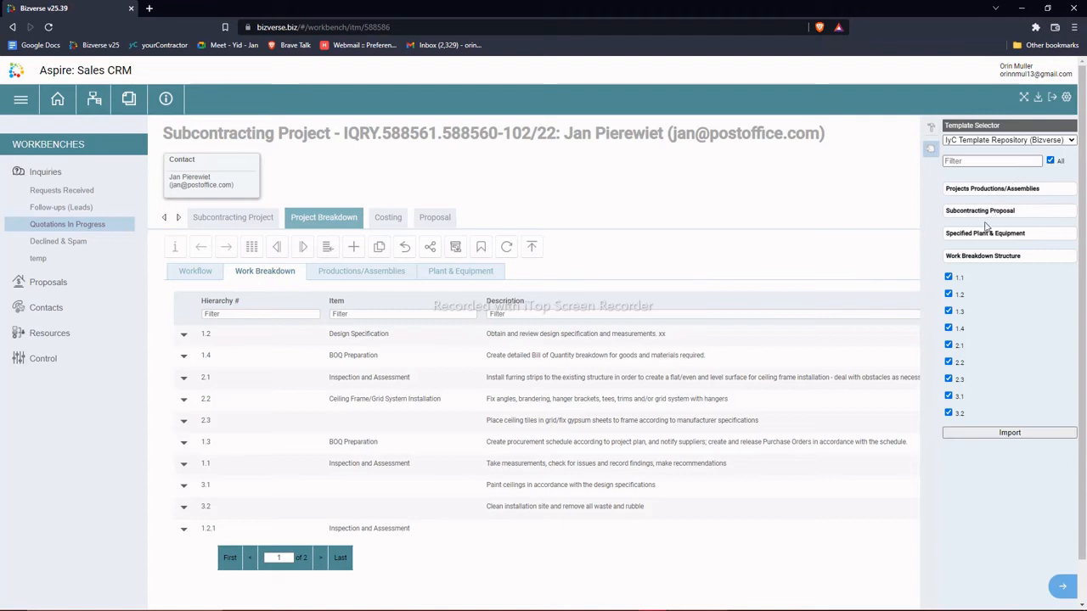
pyautogui.click(949, 294)
pyautogui.click(948, 311)
pyautogui.click(949, 346)
pyautogui.click(948, 380)
pyautogui.click(931, 150)
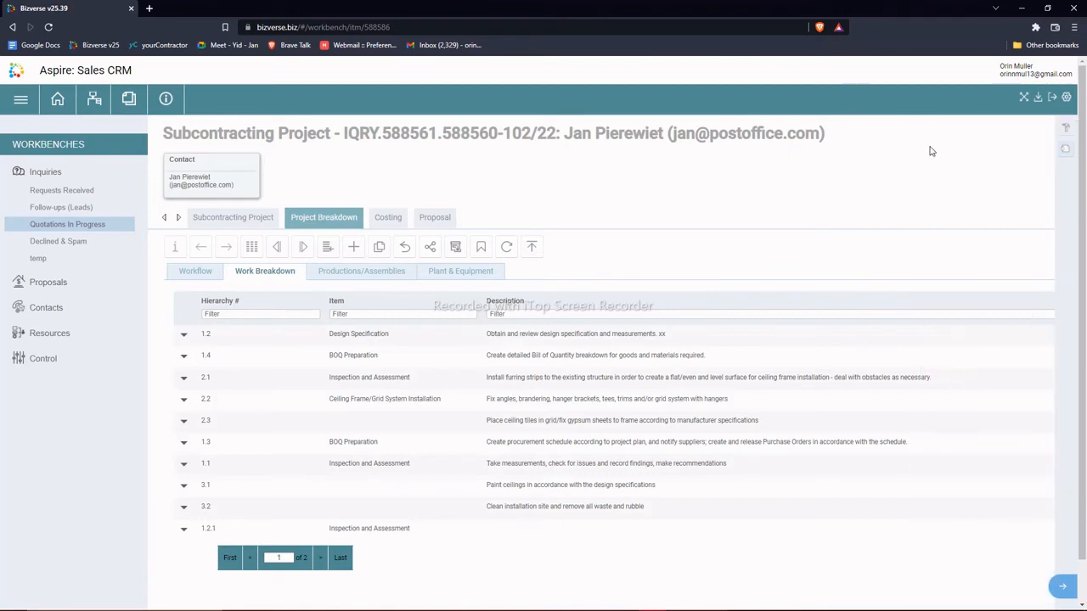
# Step: Check the Productions/Assemblies and Plant & Equipment lists, then show the Costing labour and service rates
pyautogui.click(334, 274)
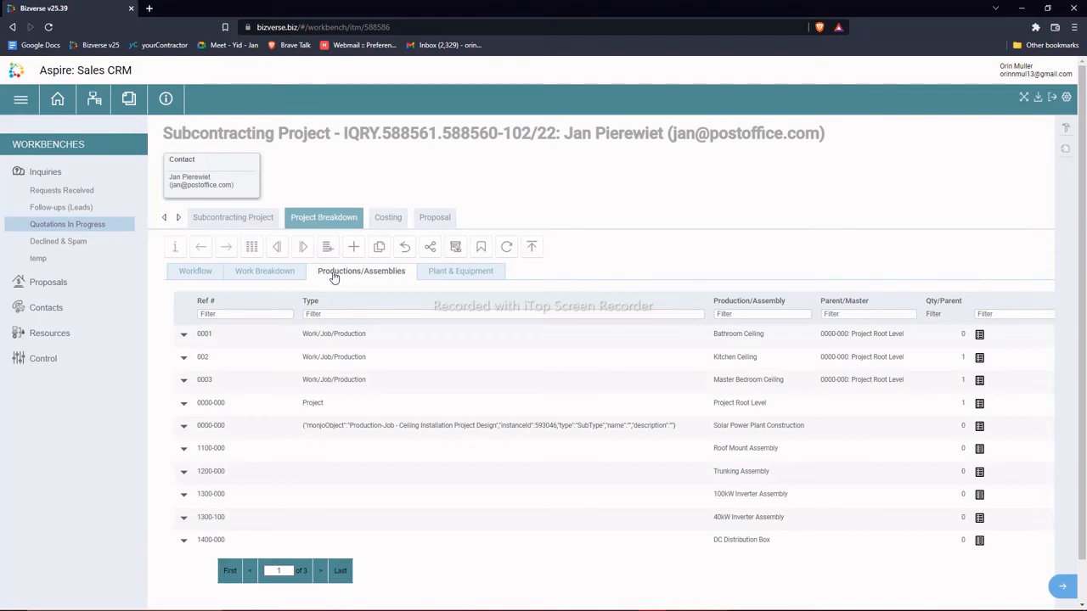
pyautogui.click(442, 275)
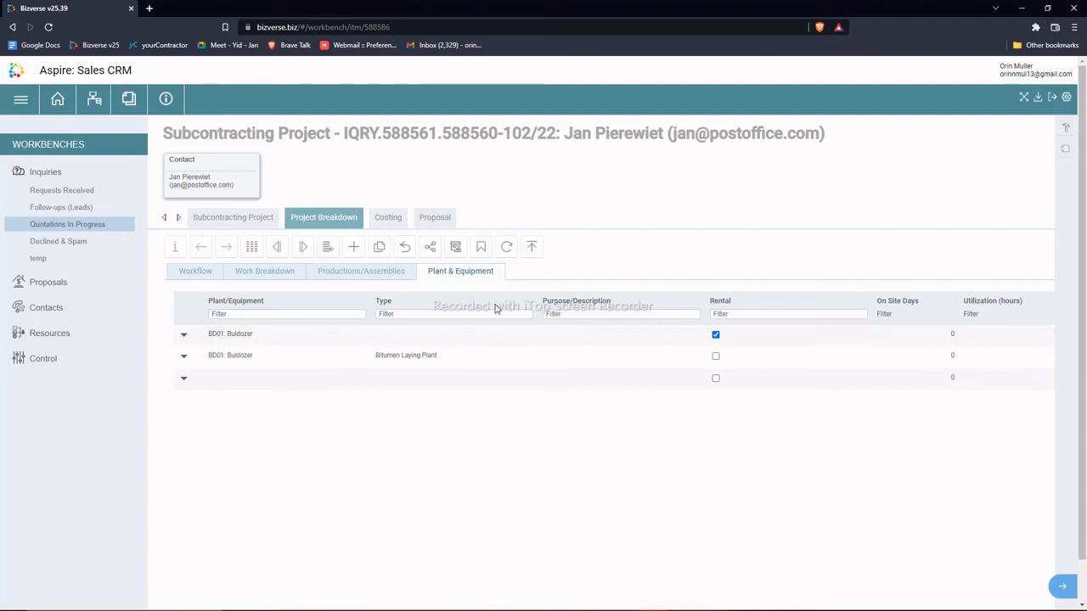
pyautogui.click(387, 219)
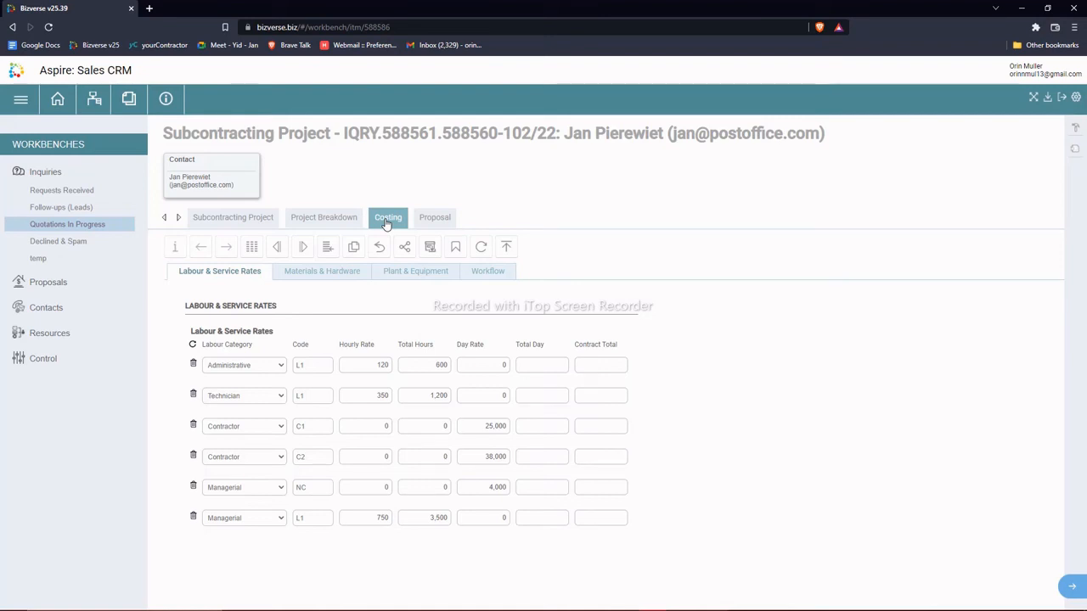
# Step: Add a blank labour rate row, view Materials & Hardware and Plant & Equipment, then show the proposals
pyautogui.click(354, 246)
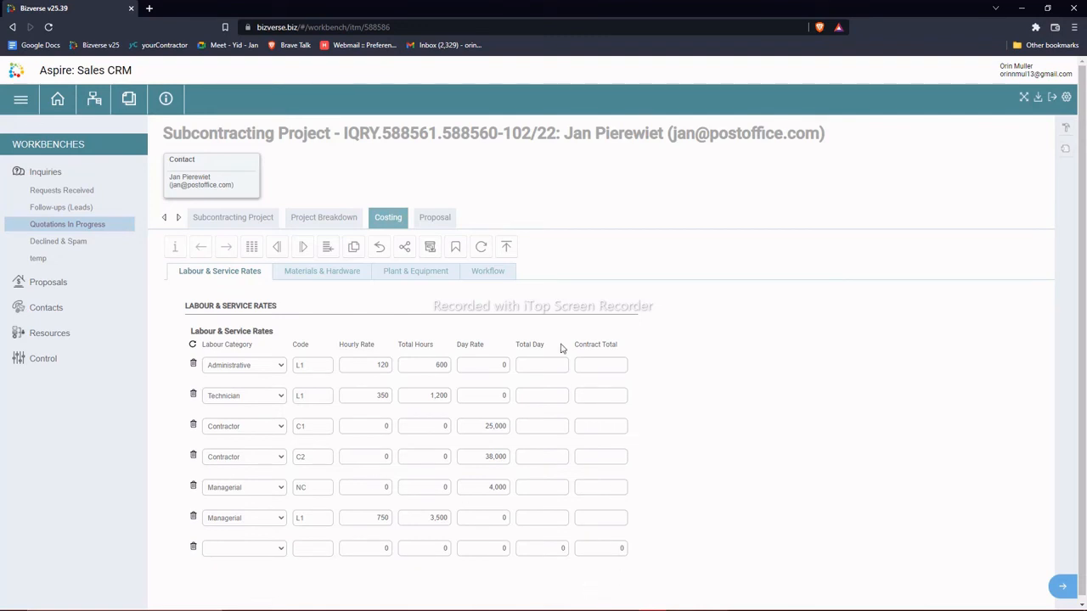
pyautogui.click(313, 273)
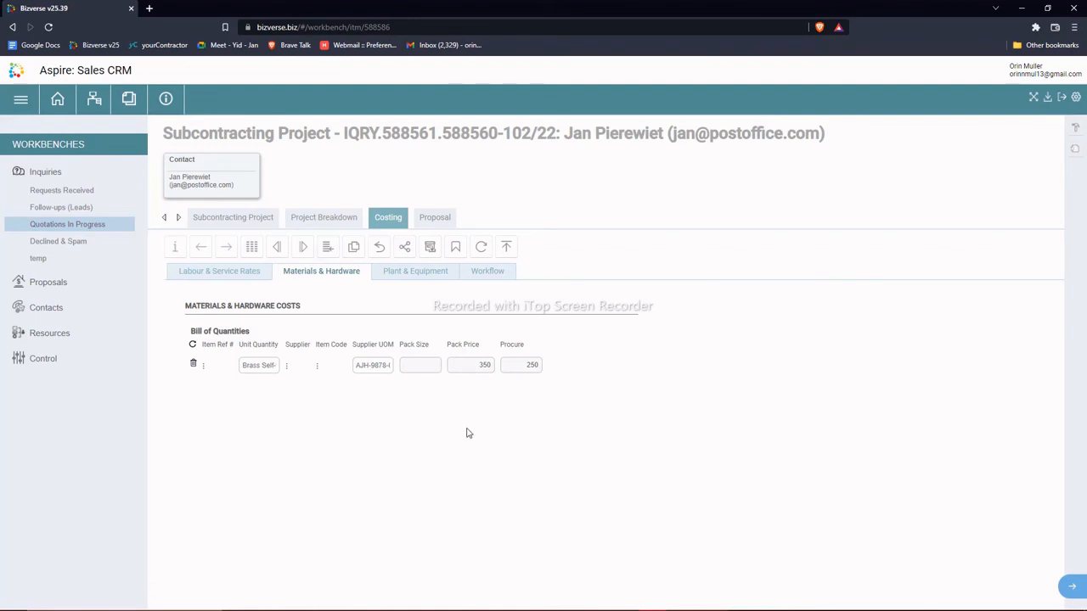
pyautogui.click(399, 272)
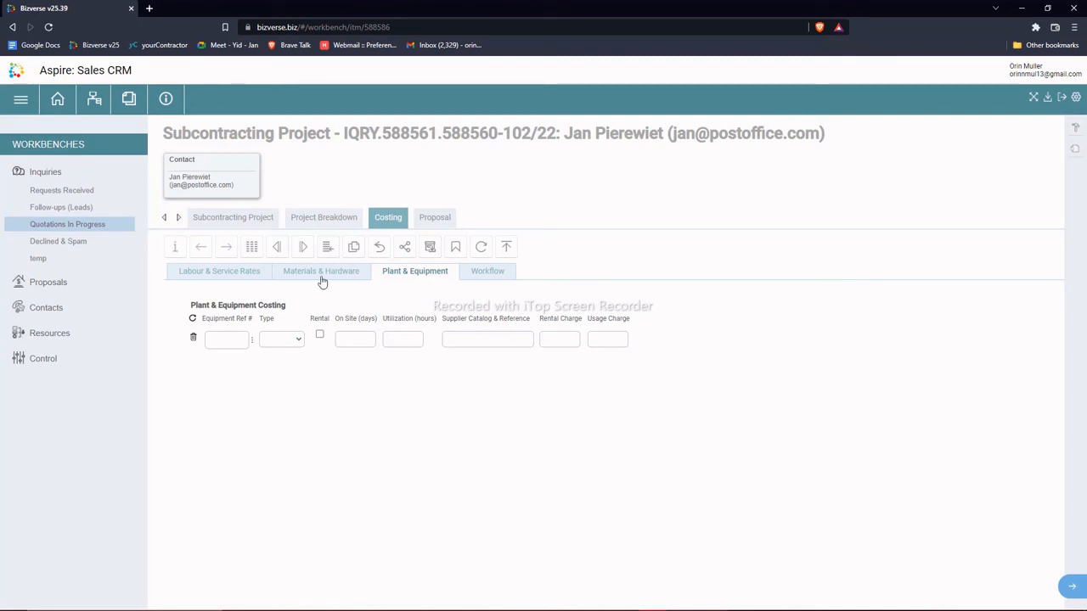
pyautogui.click(426, 219)
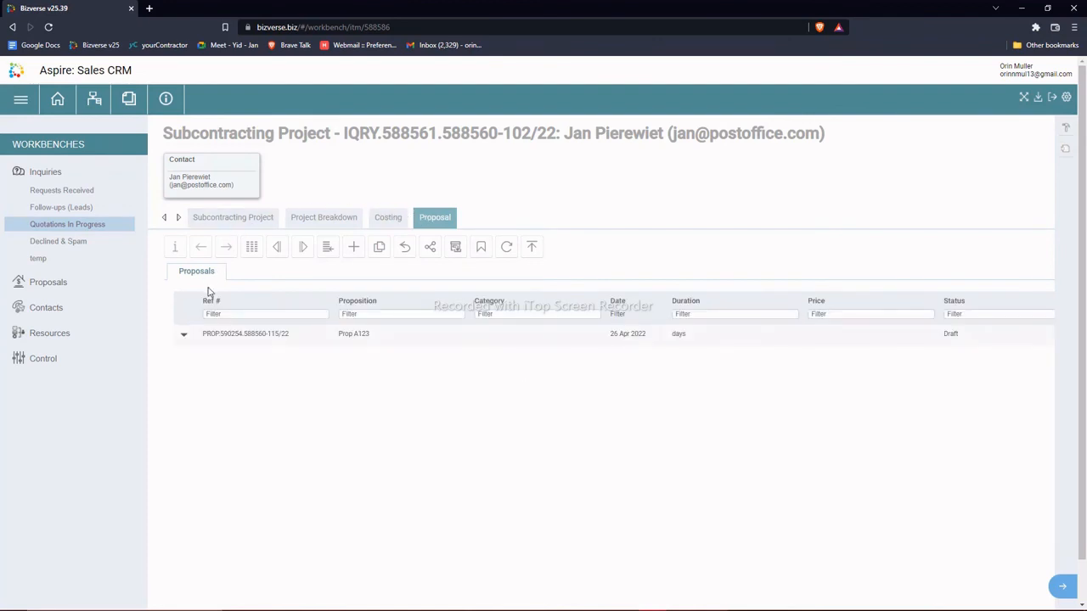
# Step: Open proposal Prop A123, view its details, and show the publishing access token and proposal URL
pyautogui.click(185, 334)
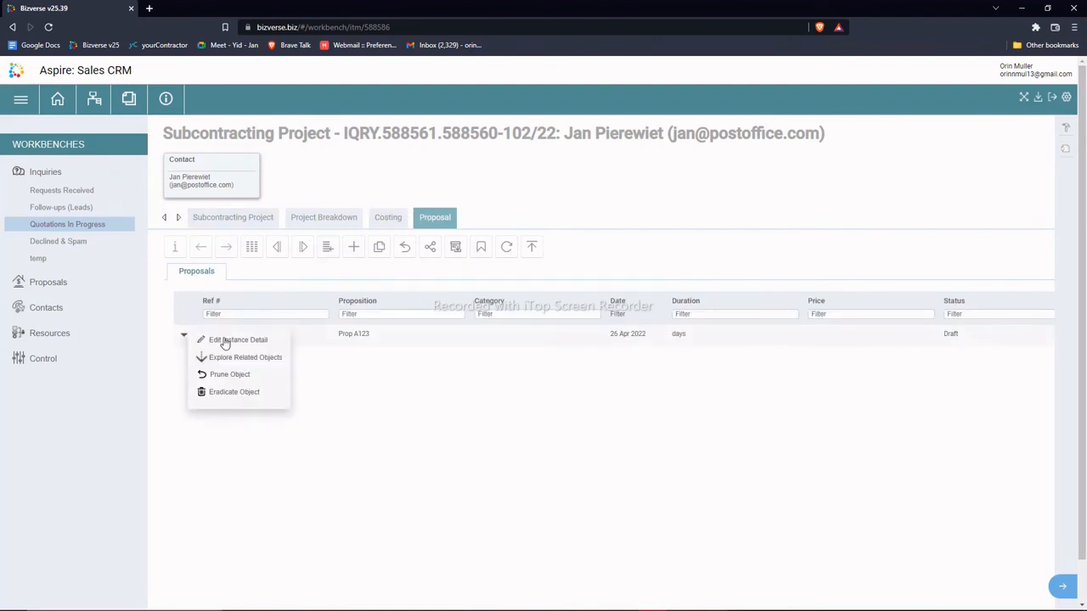
pyautogui.click(225, 340)
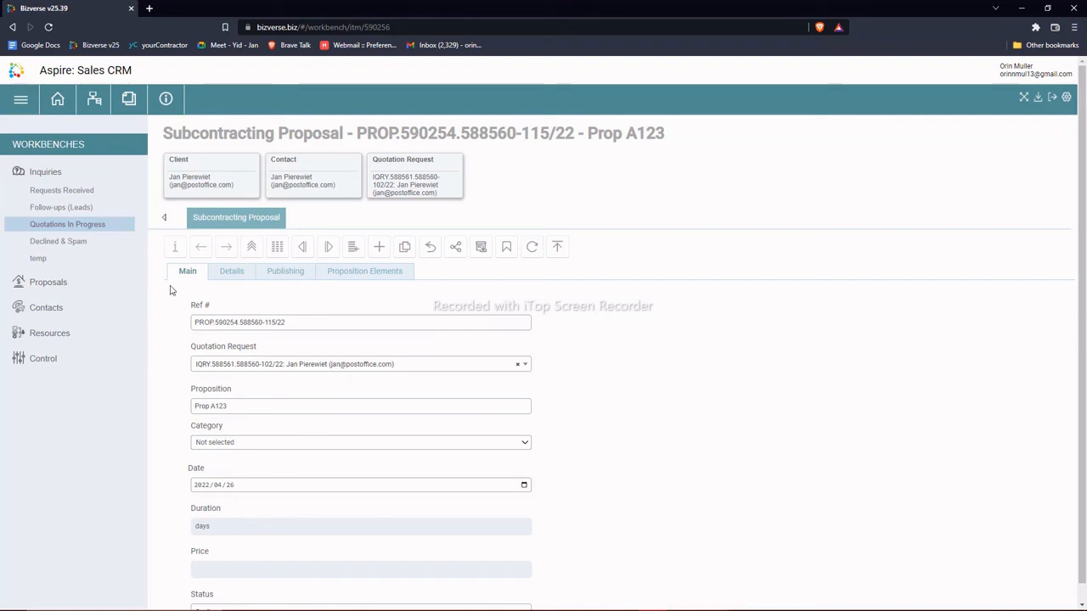
pyautogui.click(236, 273)
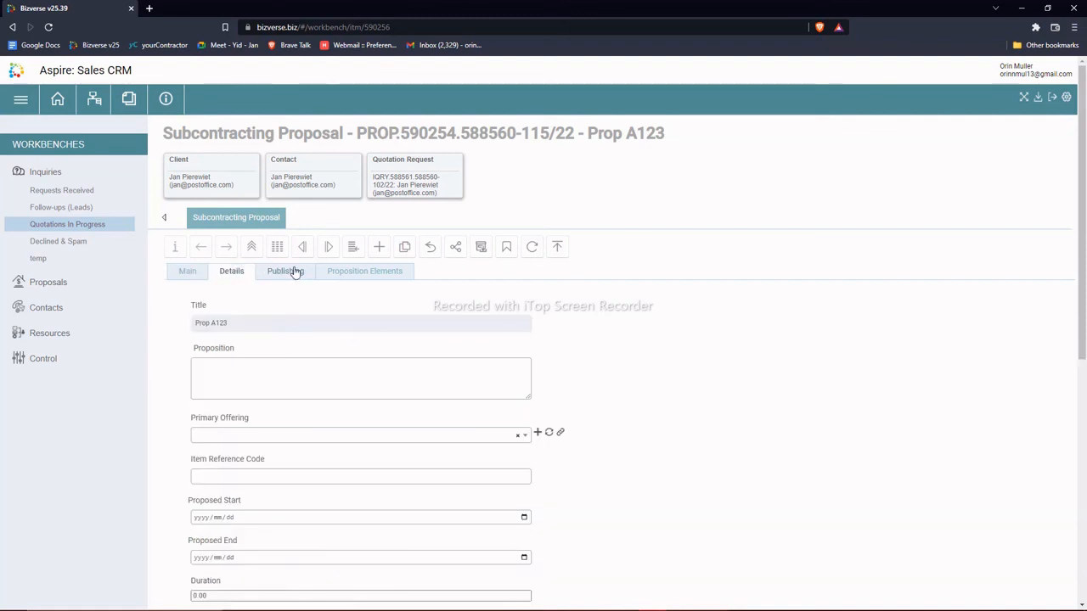
pyautogui.scroll(-3, 323, 361)
pyautogui.scroll(3, 318, 368)
pyautogui.scroll(-3, 319, 369)
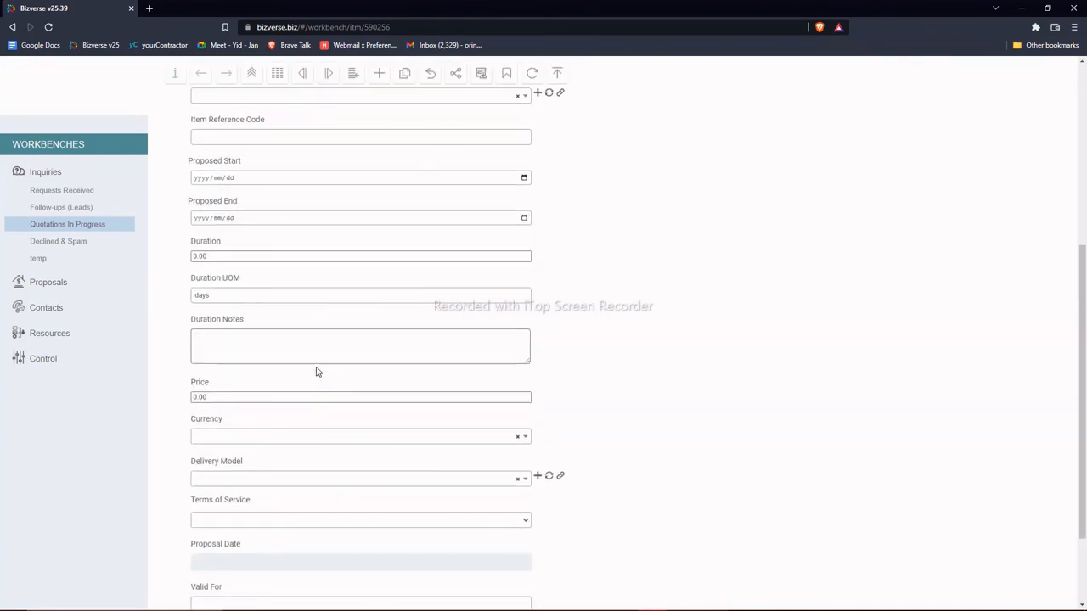
pyautogui.scroll(3, 315, 371)
pyautogui.click(288, 281)
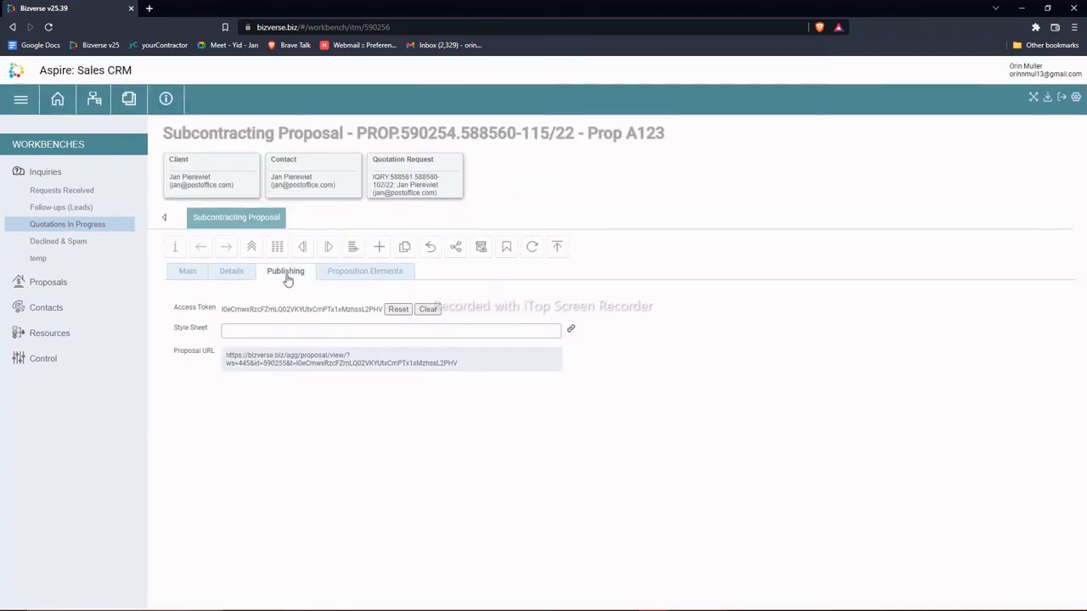